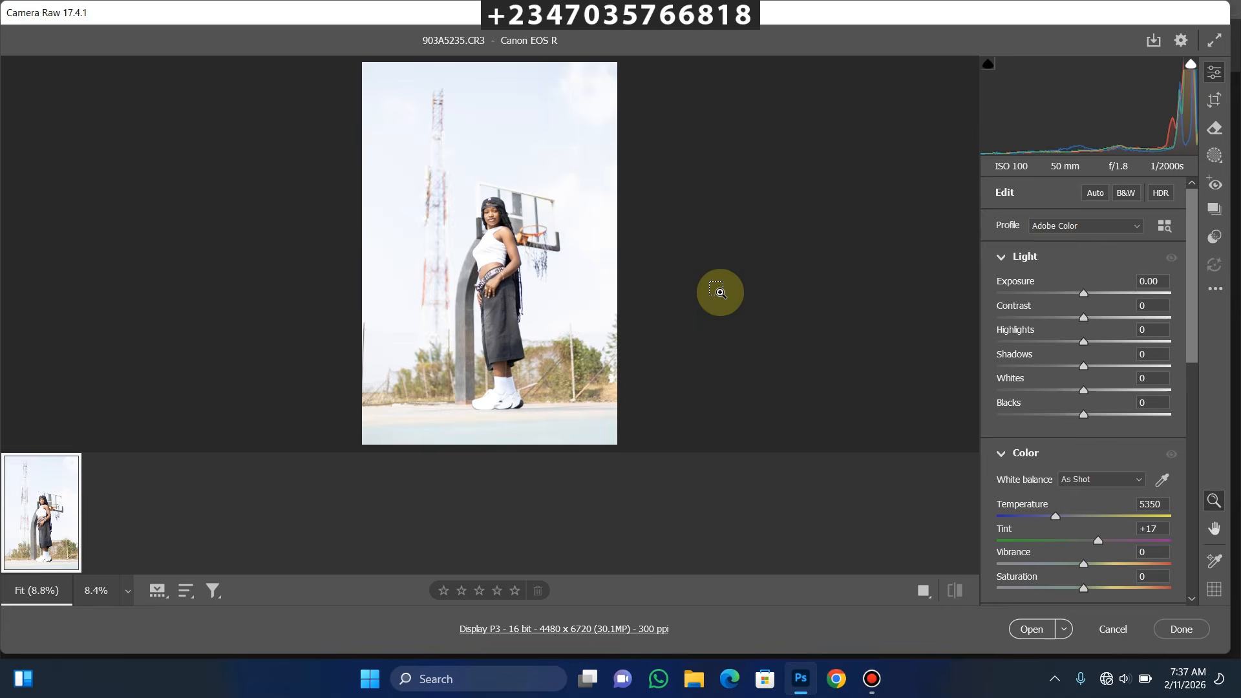
Lower the photo's whites to -78 and highlights to -87 to recover the bright sky
key("ctrl+plus")
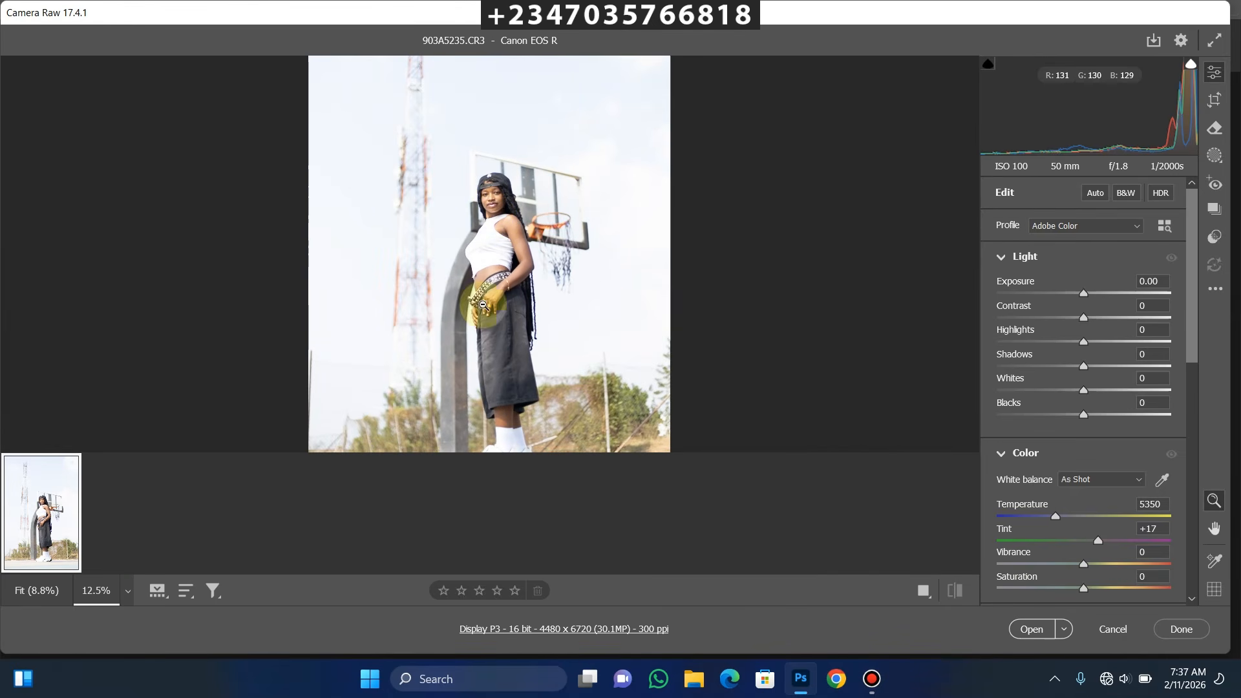
left_click_drag(502, 269, 711, 321)
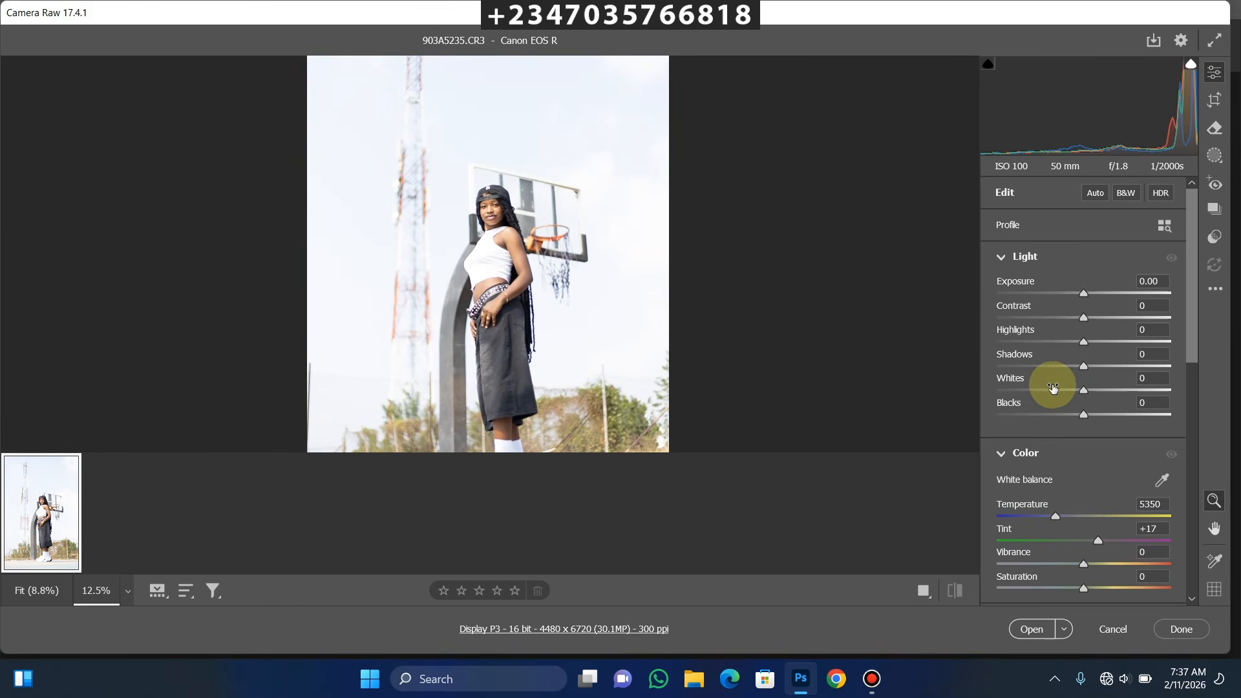
left_click_drag(1057, 394, 1017, 390)
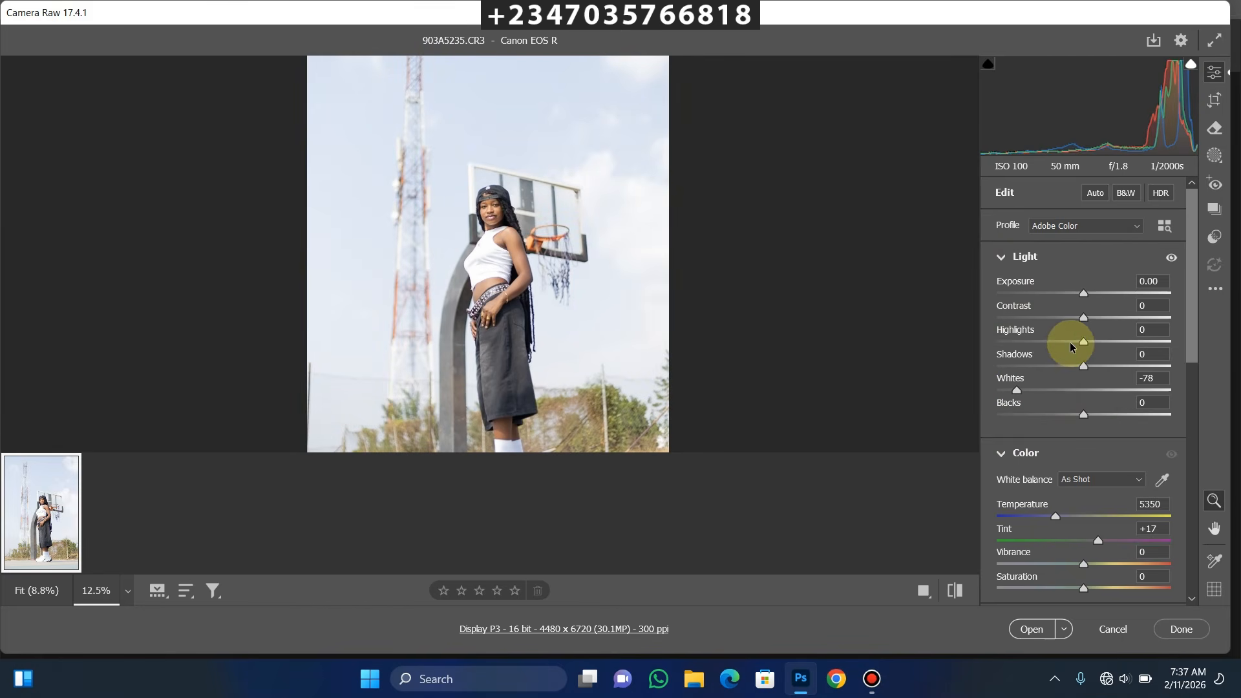
left_click_drag(1072, 343, 1002, 346)
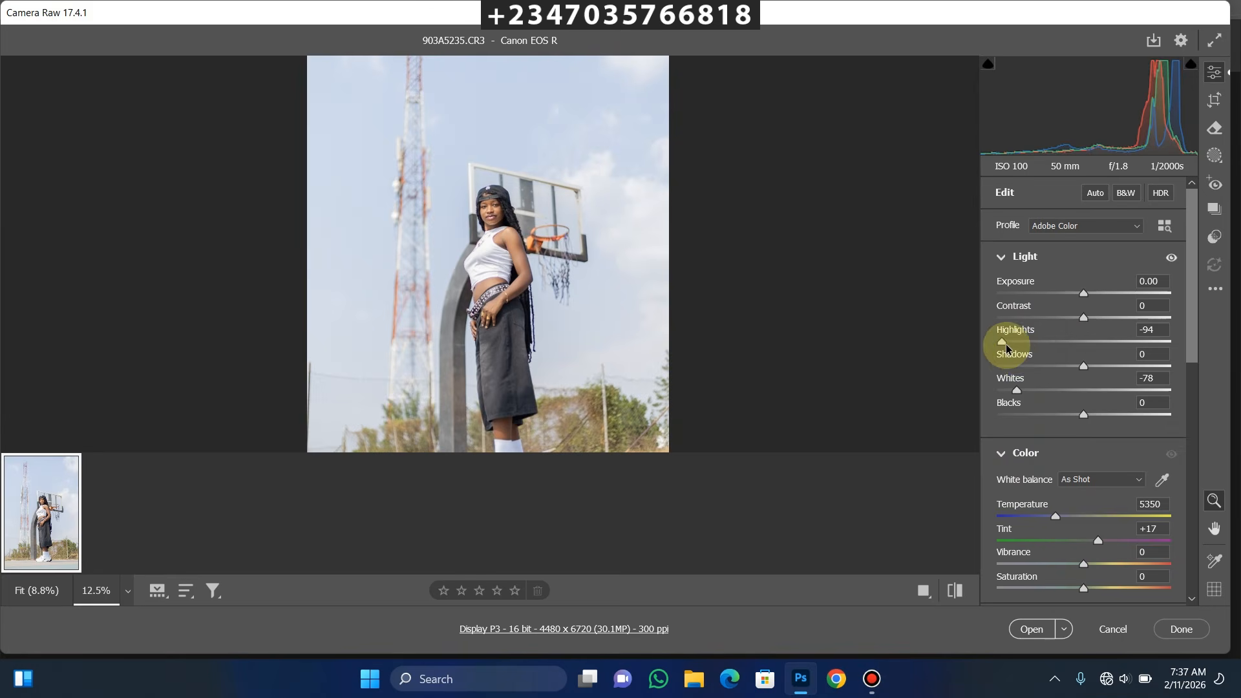
left_click_drag(1002, 341, 1009, 342)
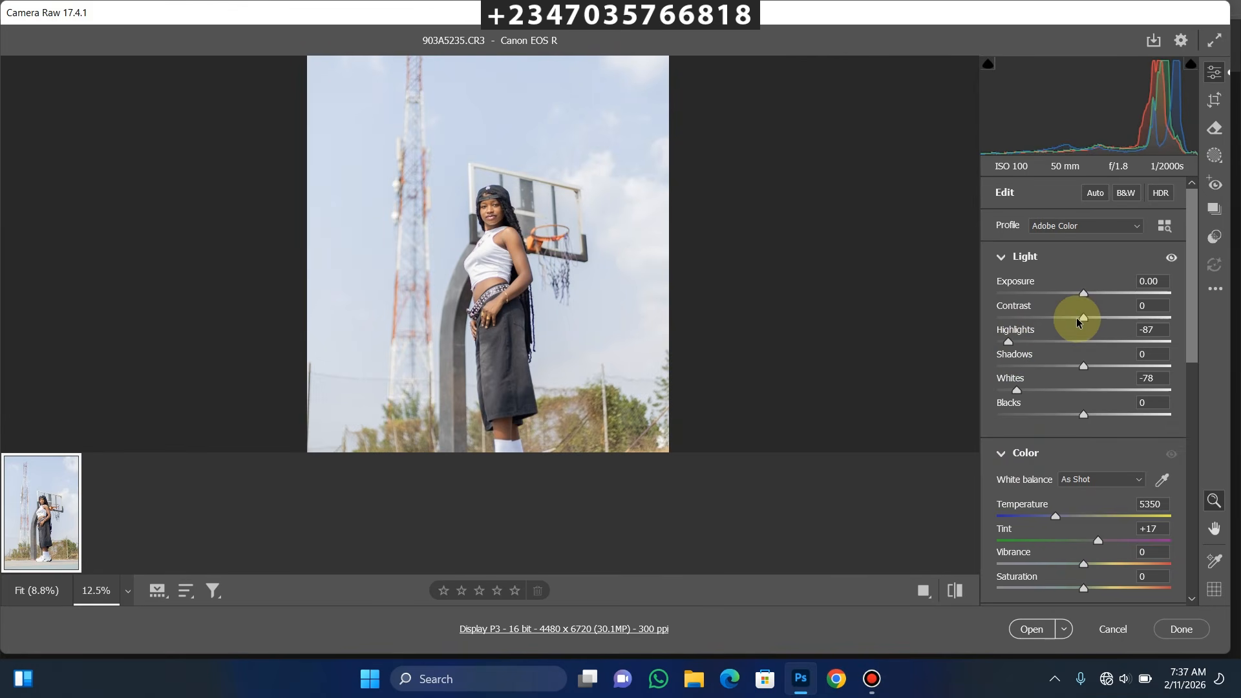
Set the photo's contrast to +11 and exposure to -0.60, checking the subject up close
left_click_drag(1085, 318, 1095, 316)
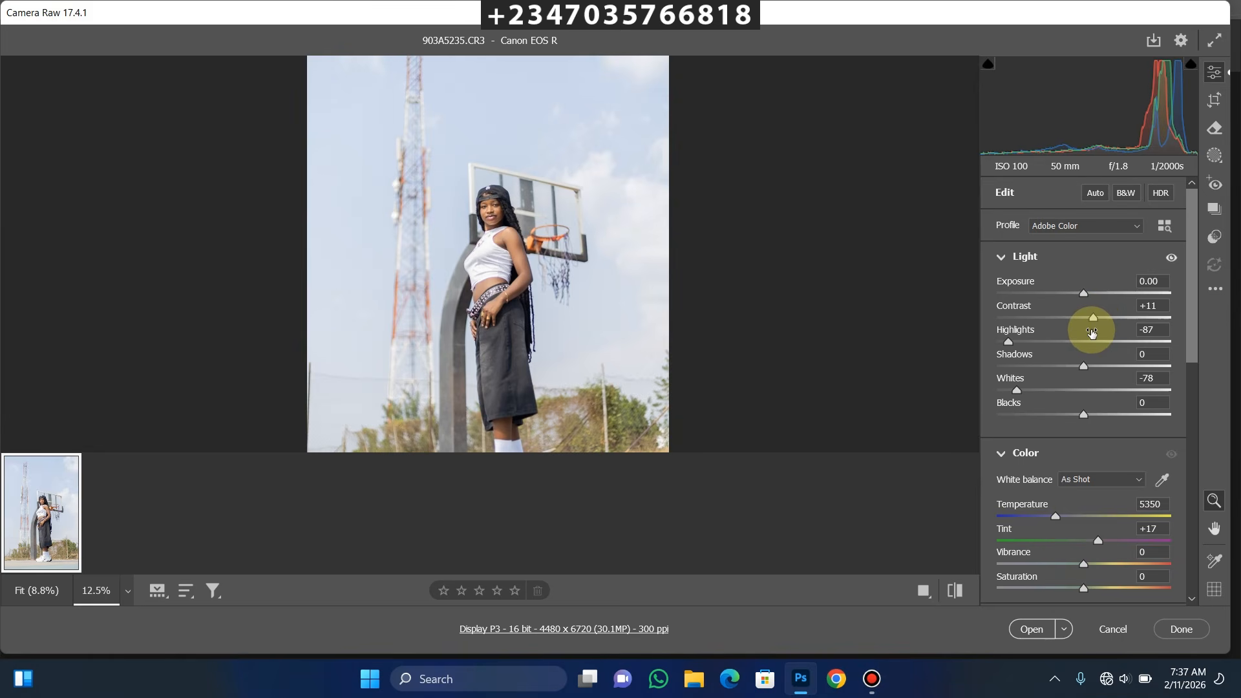
left_click(517, 194)
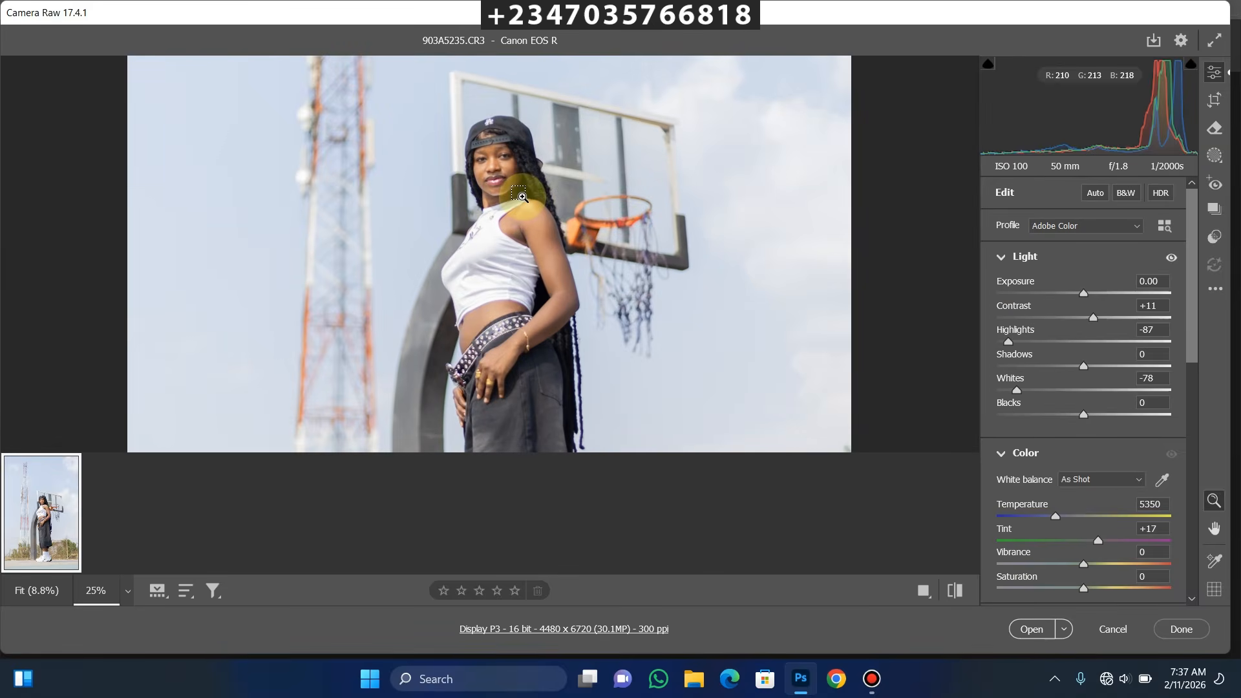
left_click(516, 194, "alt")
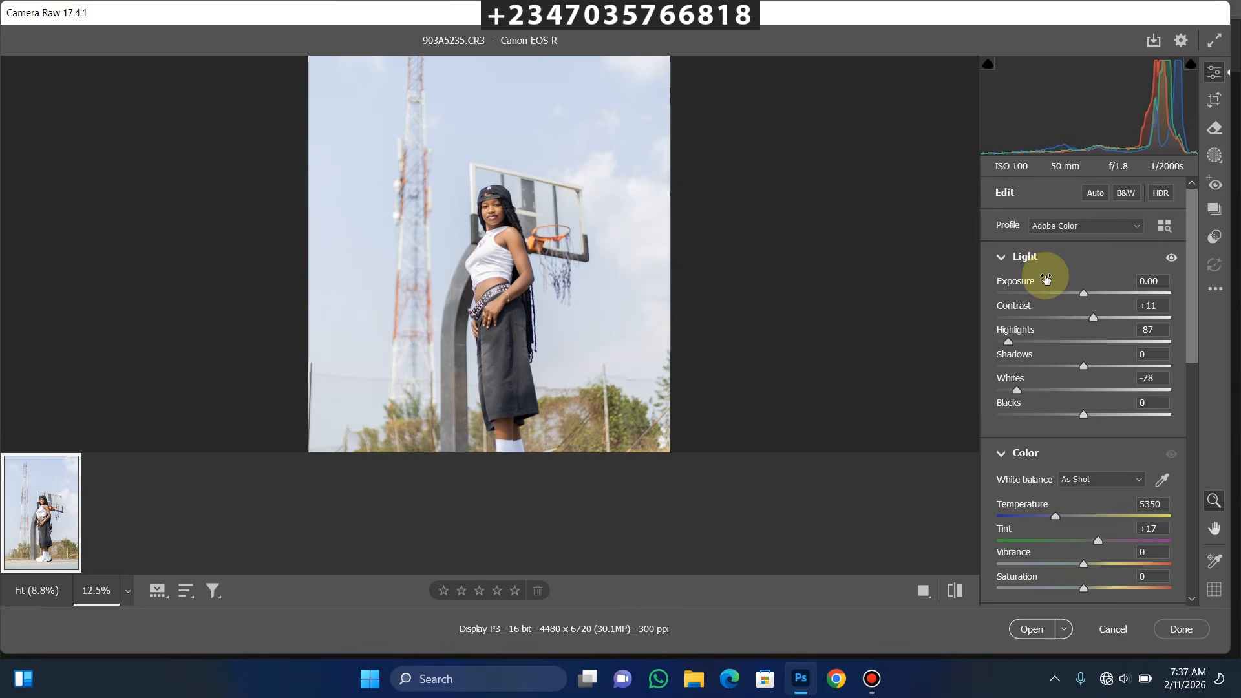
left_click_drag(1084, 294, 1072, 290)
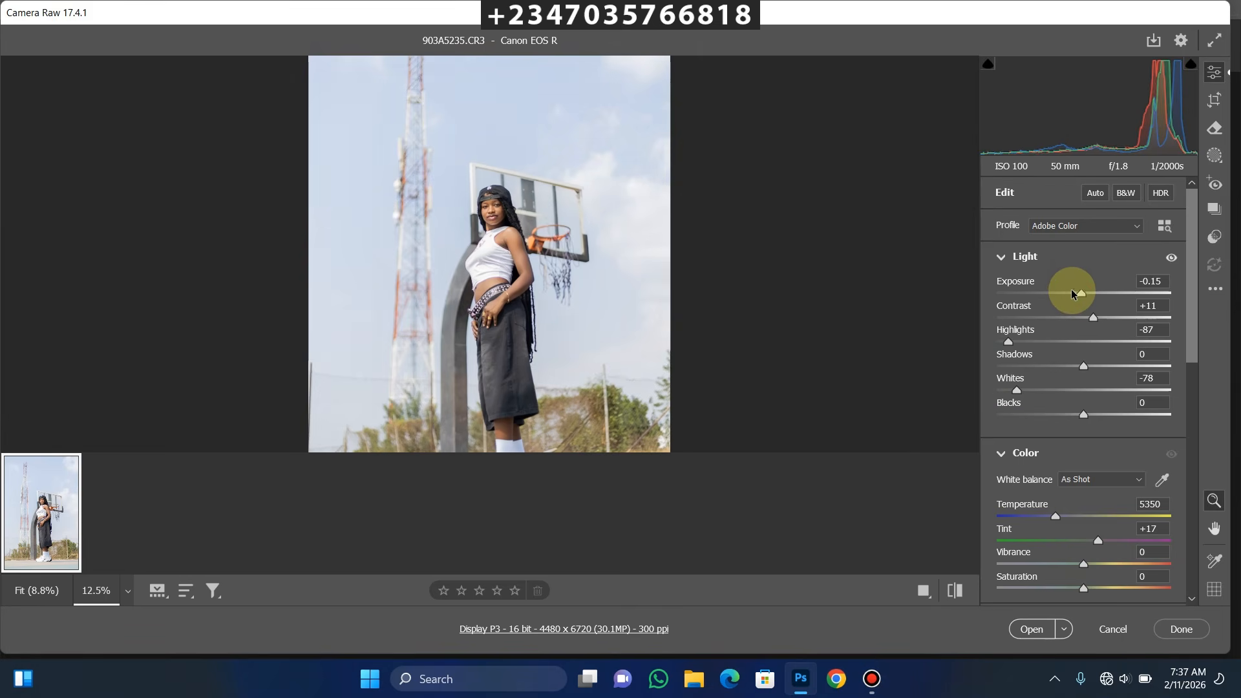
key("space")
left_click_drag(495, 321, 533, 300)
key("ctrl+plus")
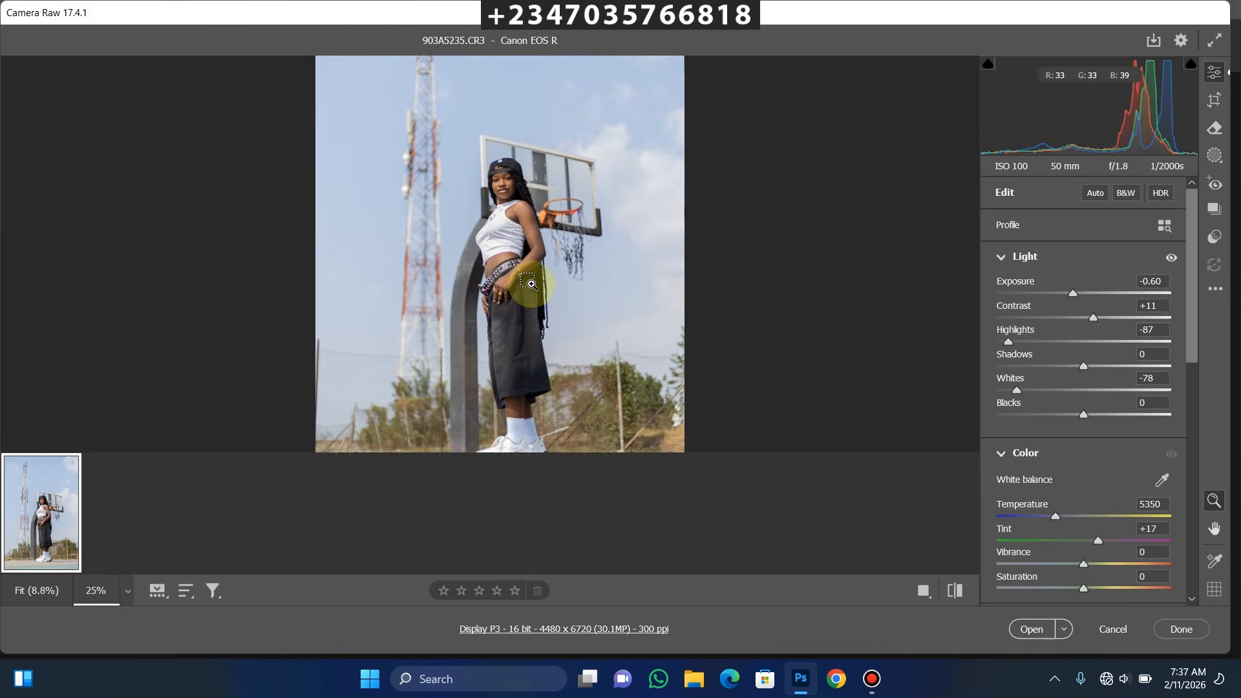
left_click_drag(509, 204, 504, 257)
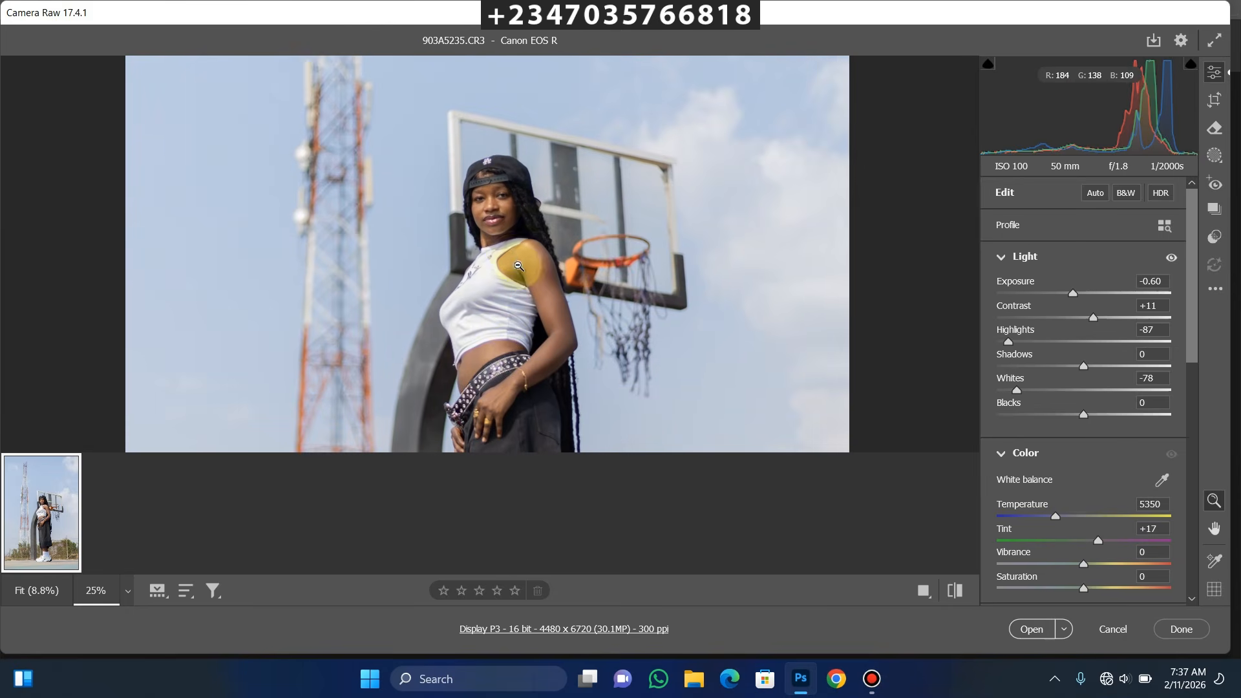
key("ctrl+minus")
key("ctrl+minus")
key("ctrl+plus")
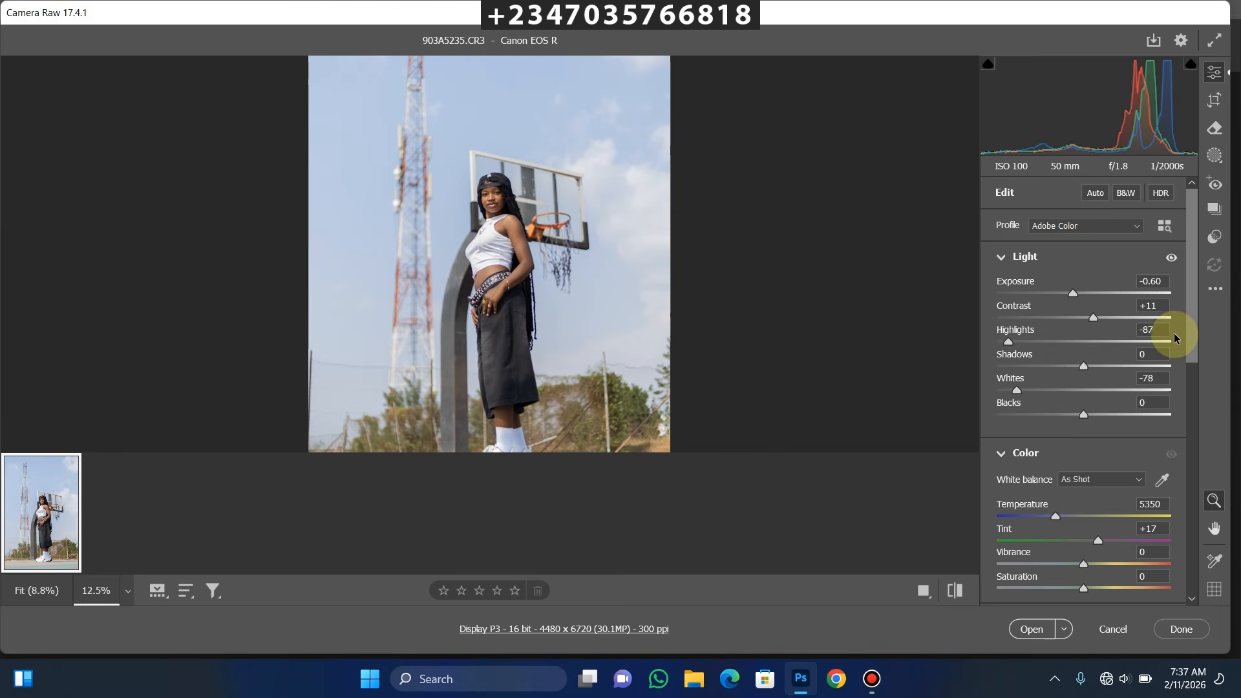
In the Color Mixer, set the Oranges saturation to +16 and the Oranges luminance to +17
left_click_drag(1191, 318, 1184, 465)
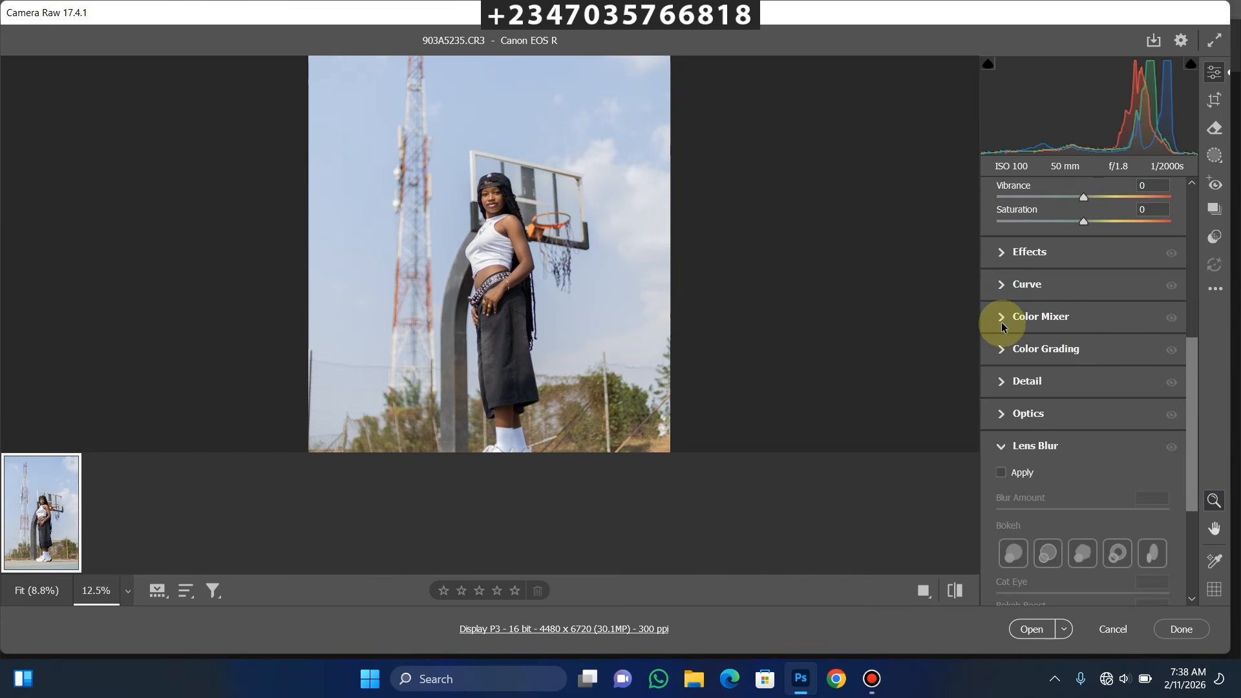
left_click(1002, 319)
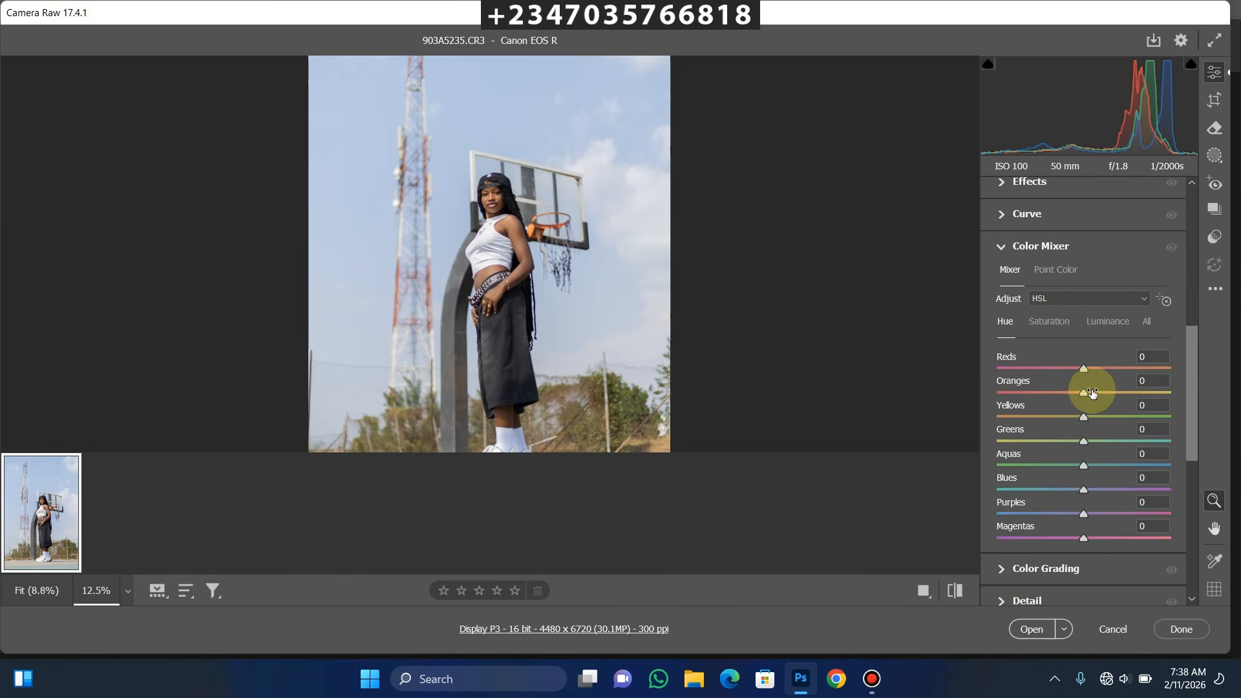
left_click(1049, 322)
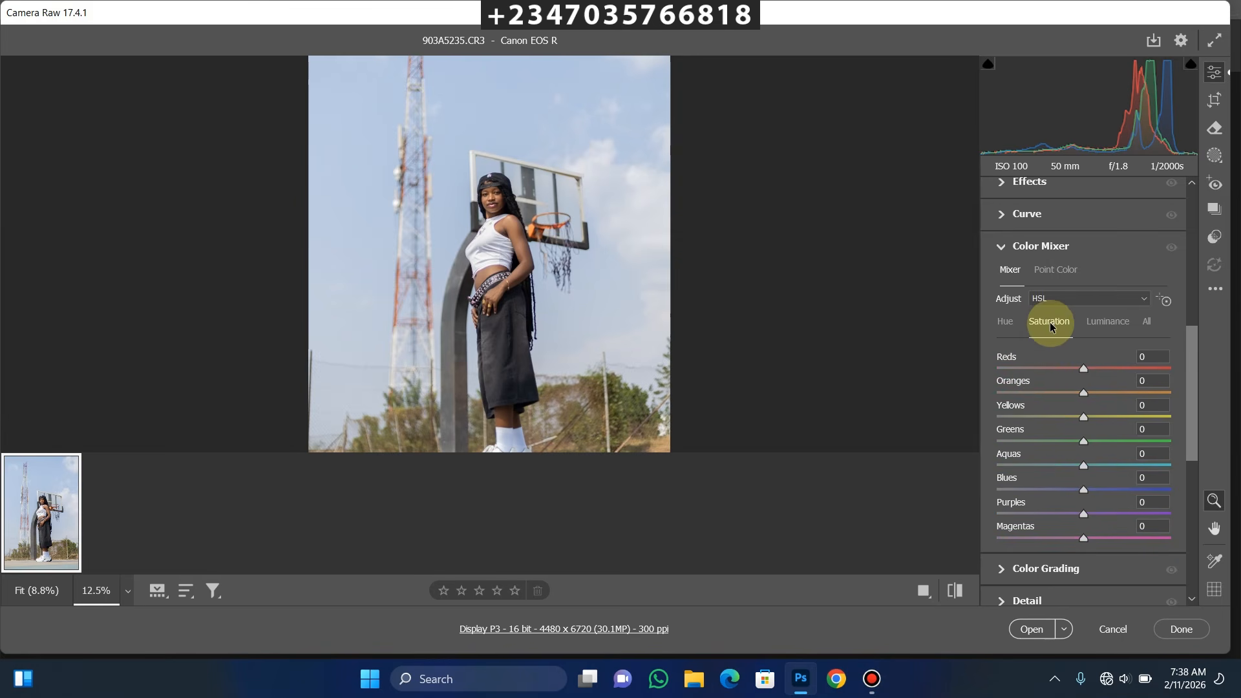
left_click_drag(1085, 394, 1099, 394)
left_click(1107, 322)
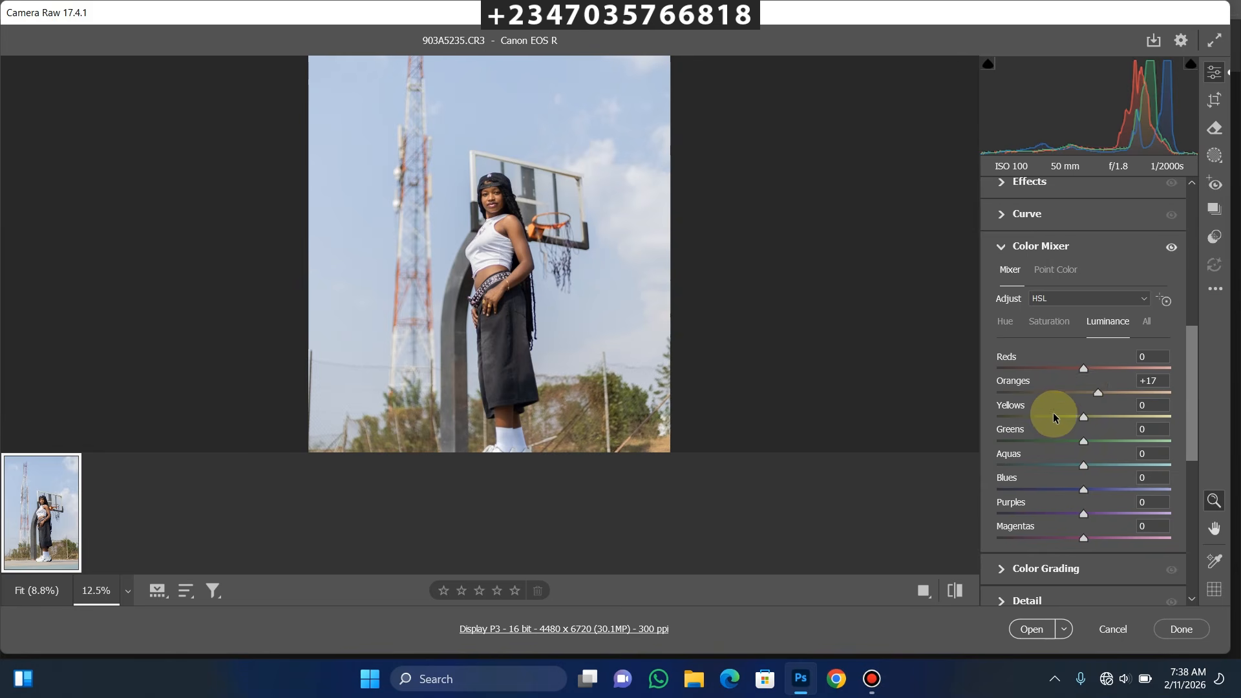
left_click(1045, 320)
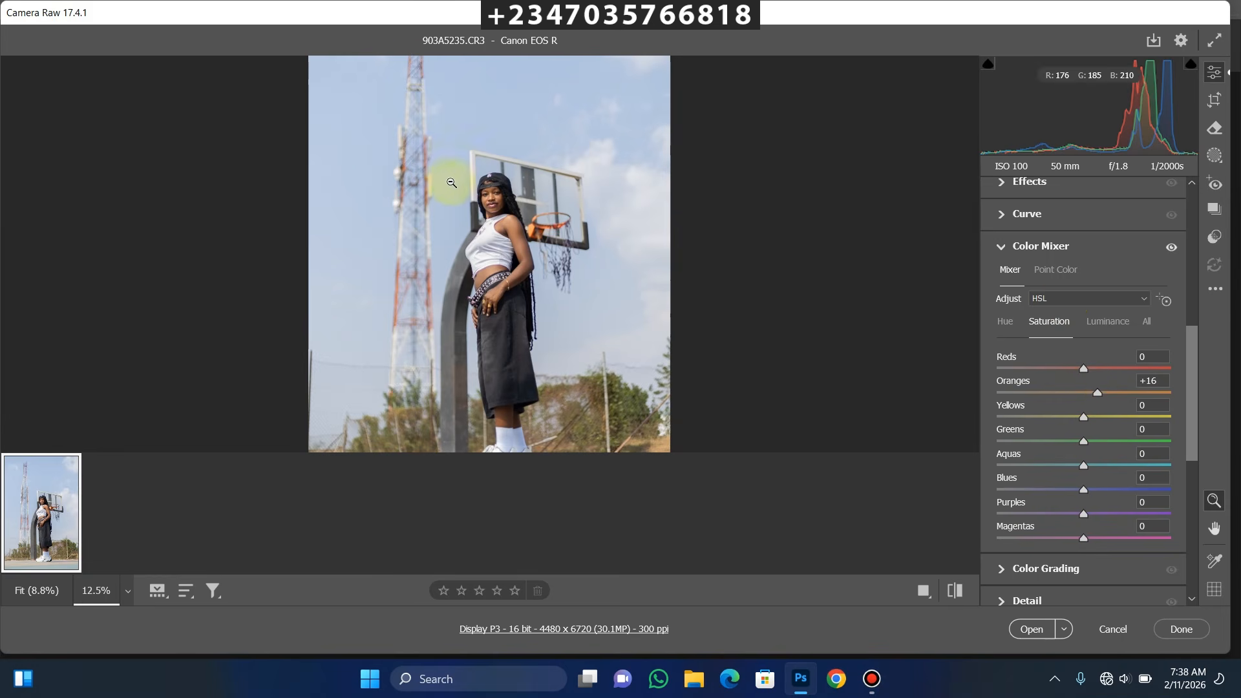
key("ctrl+minus")
key("ctrl+plus")
key("ctrl+plus")
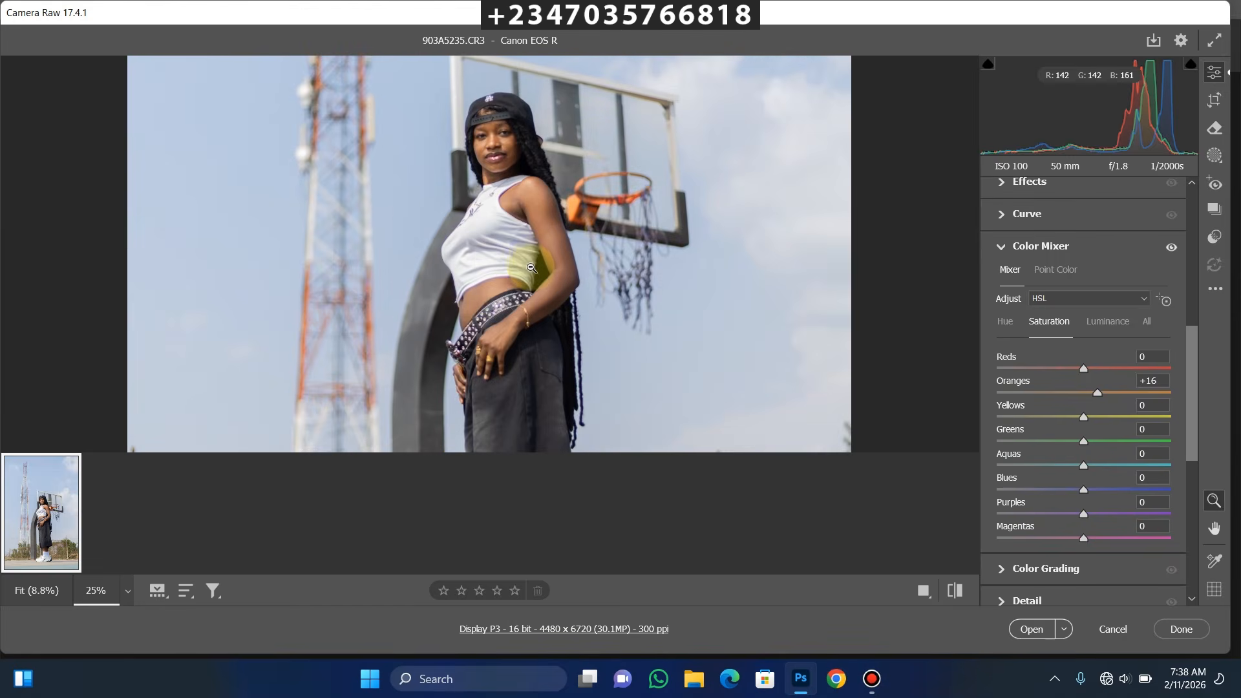
key("ctrl+minus")
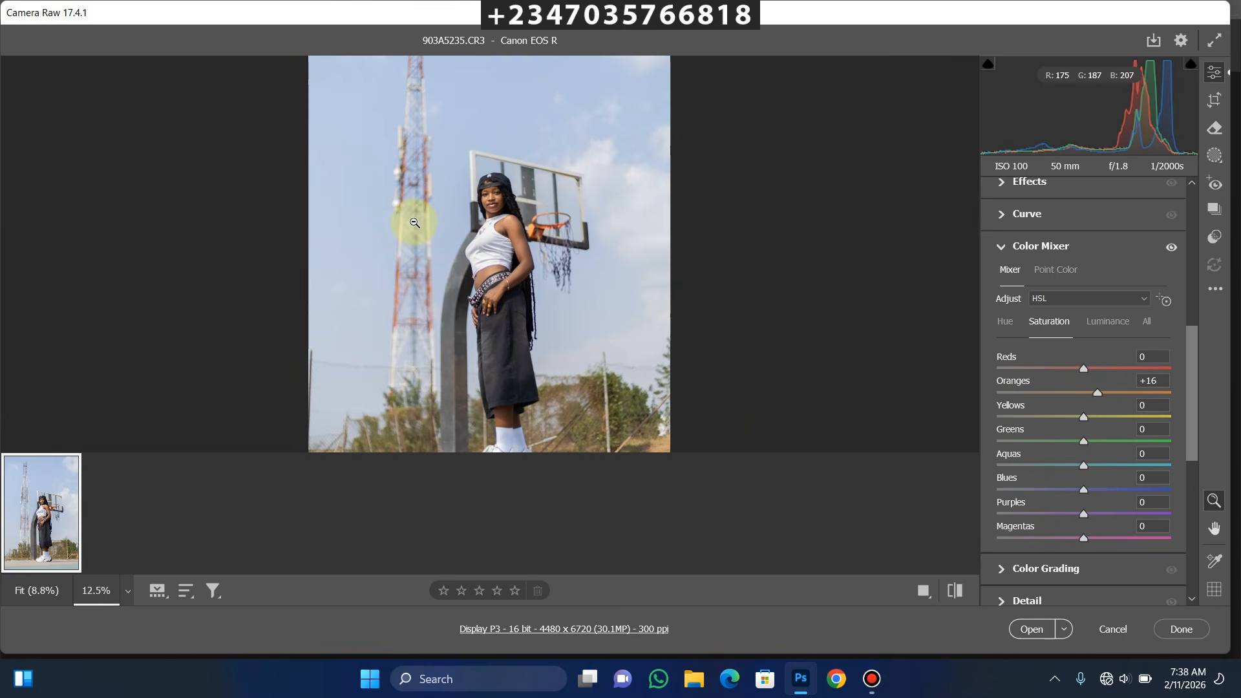
left_click(1005, 249)
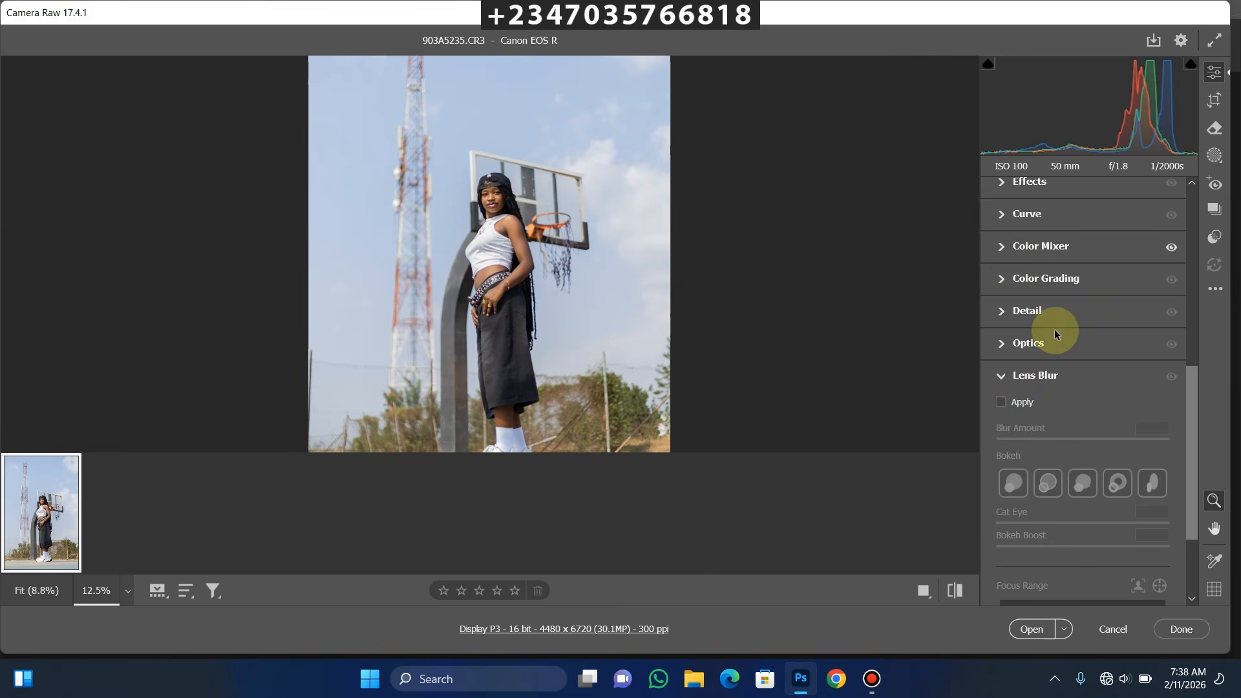
Apply Lens Blur to the background behind the woman with a blur amount of 100
left_click(1001, 402)
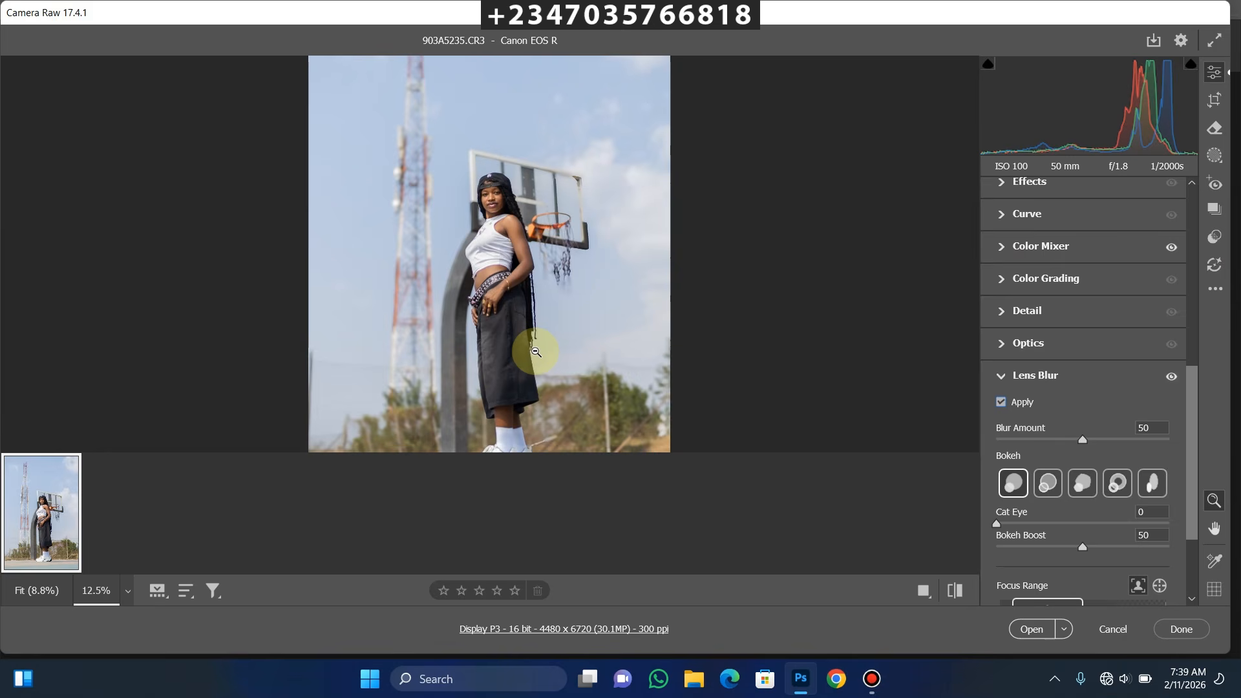
scroll(517, 291, "down", 3)
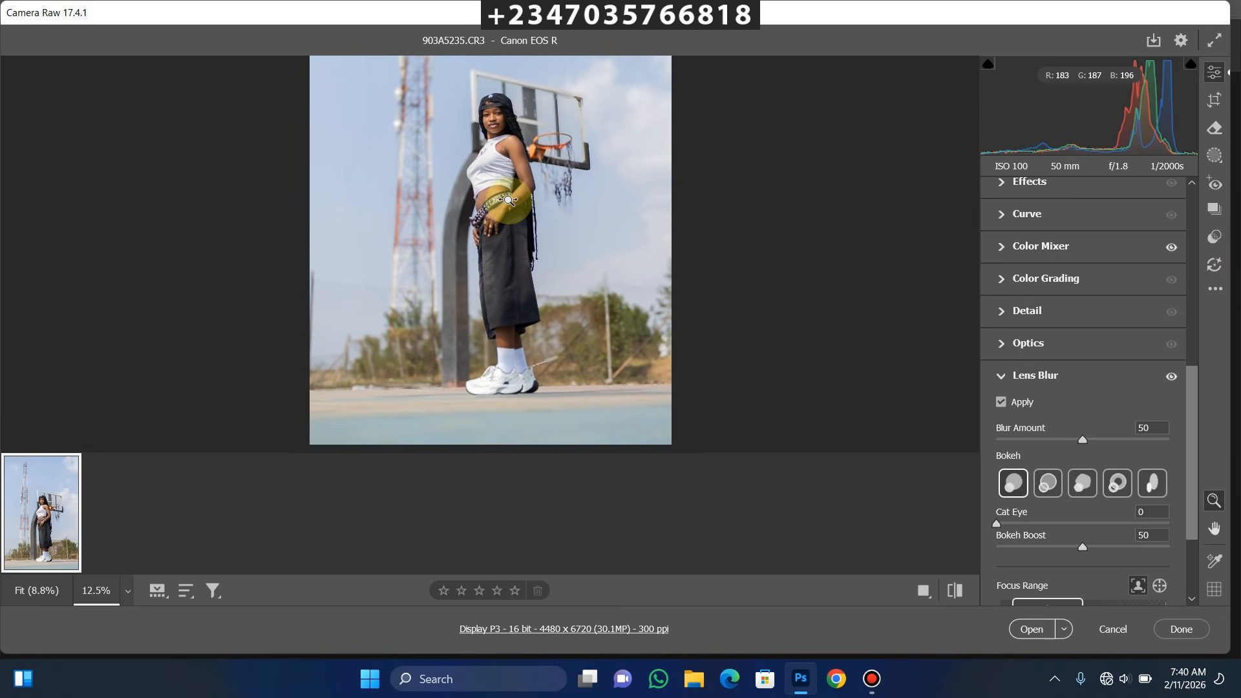
scroll(508, 234, "up", 2)
key("h")
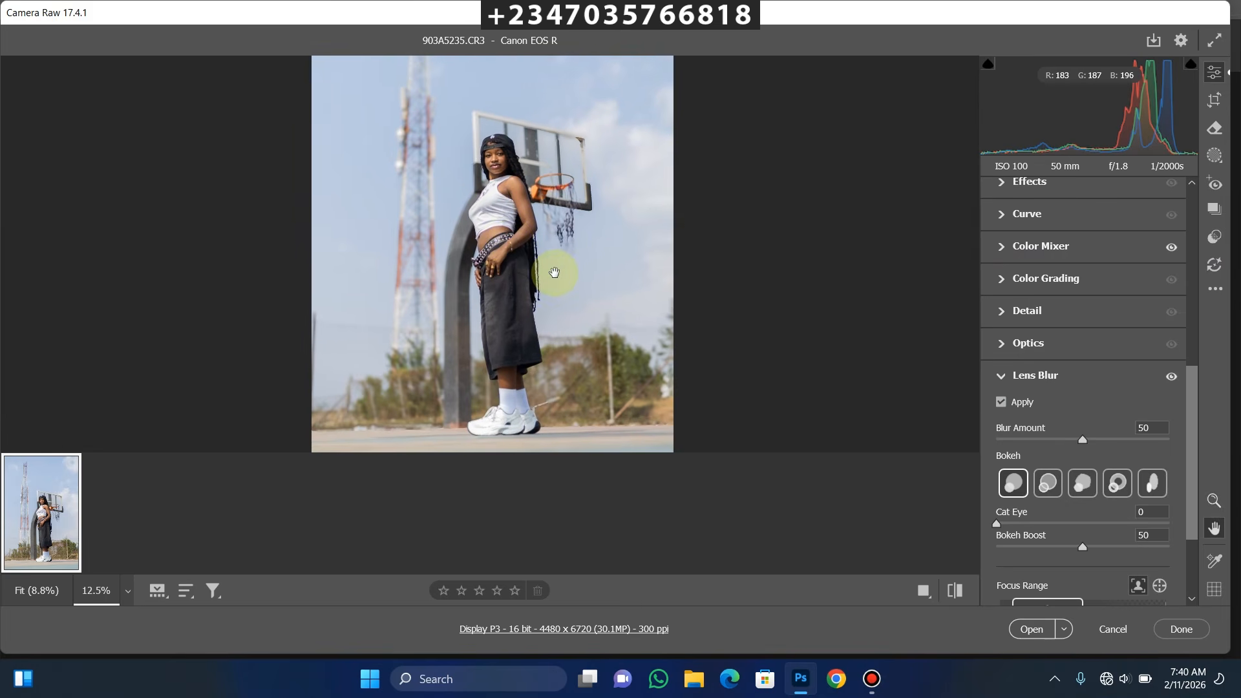
left_click_drag(525, 307, 516, 270)
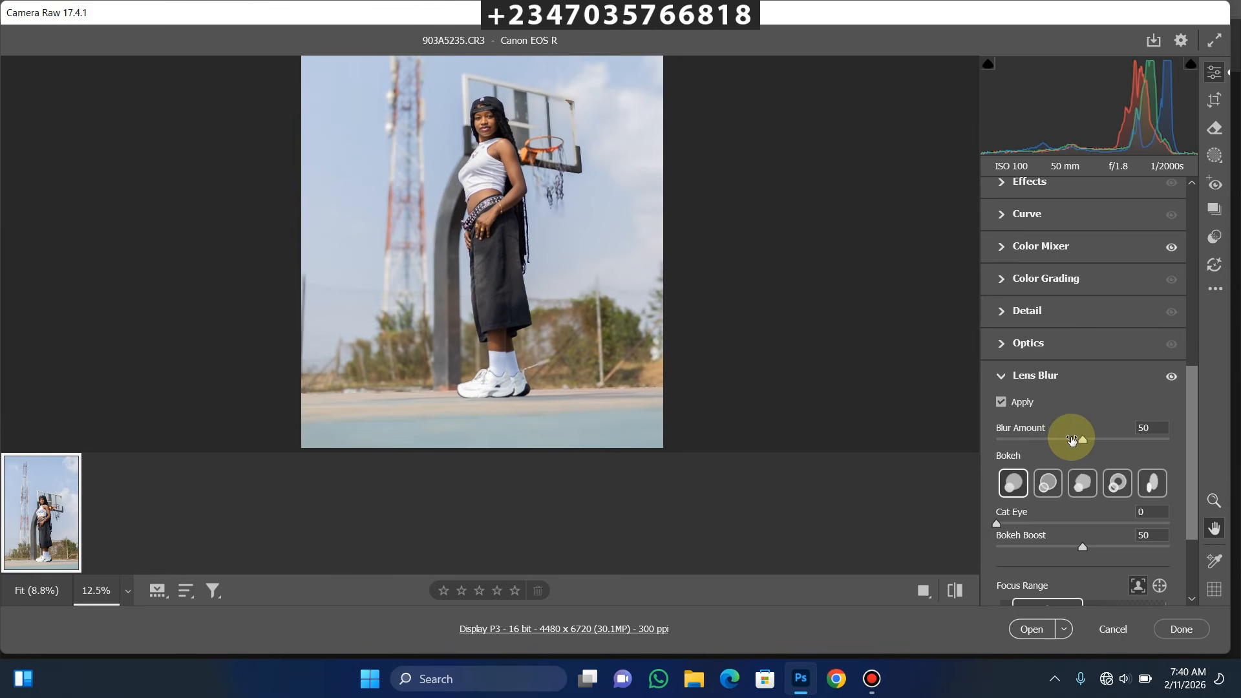
left_click_drag(1082, 439, 1170, 439)
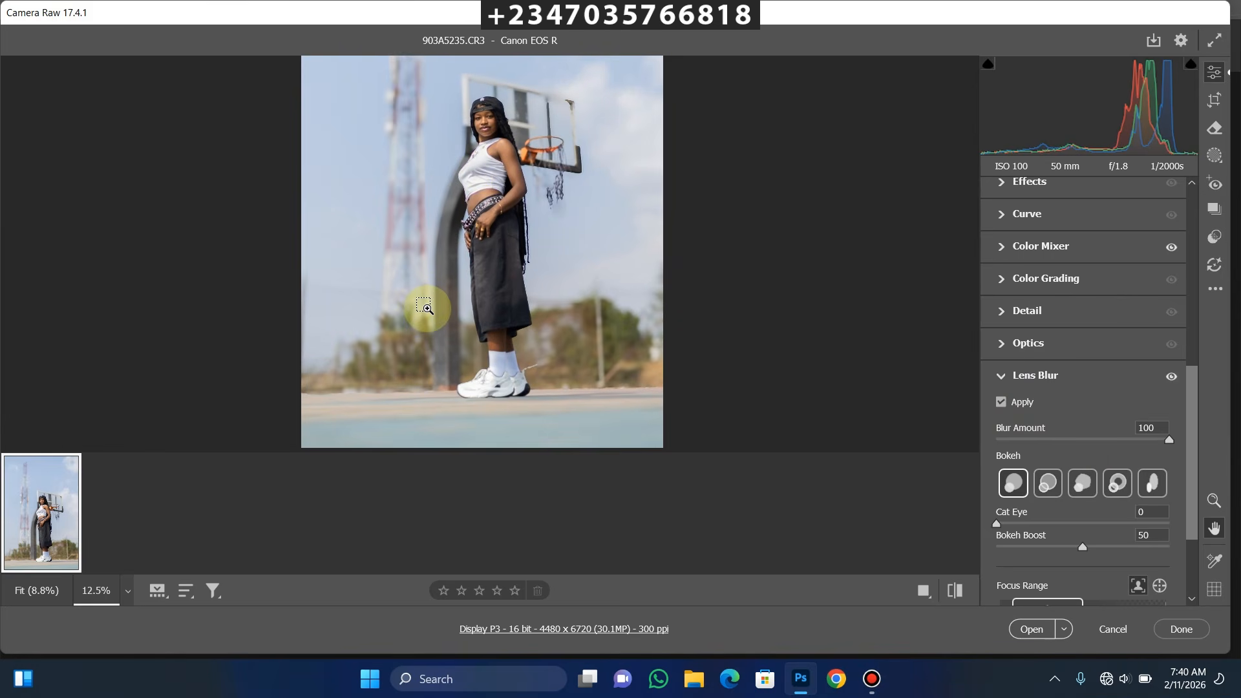
key("ctrl+=")
key("ctrl+-")
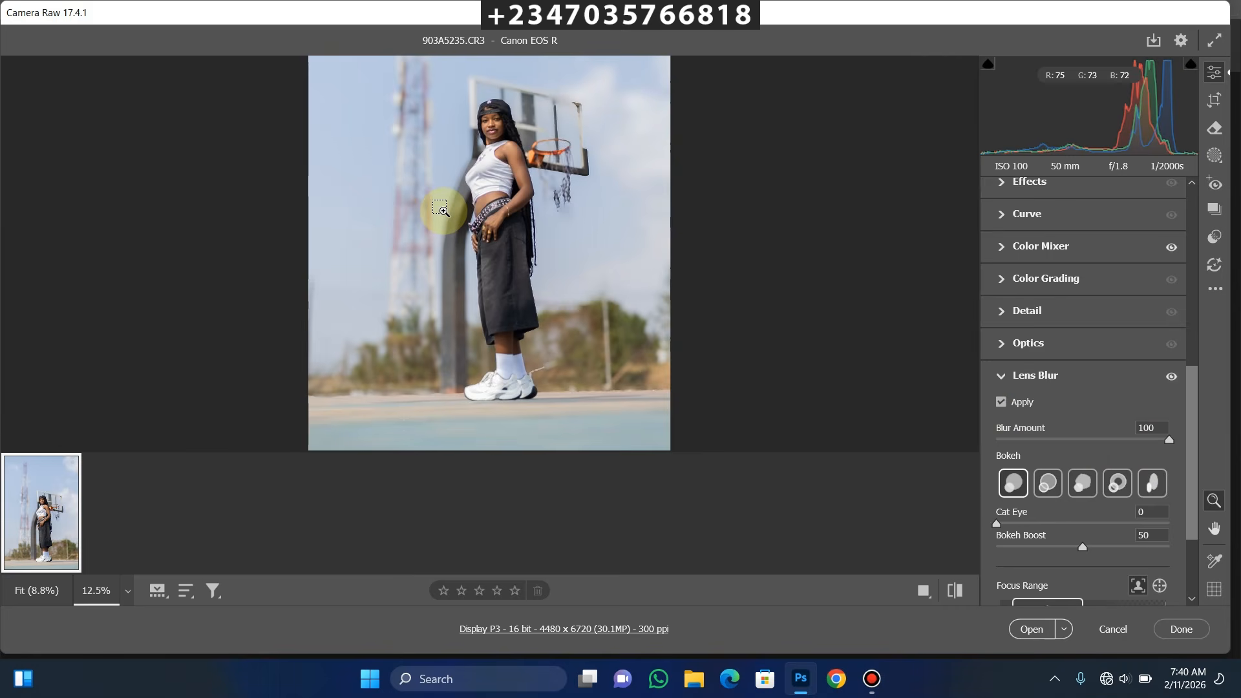
key("ctrl+minus")
key("ctrl+equal")
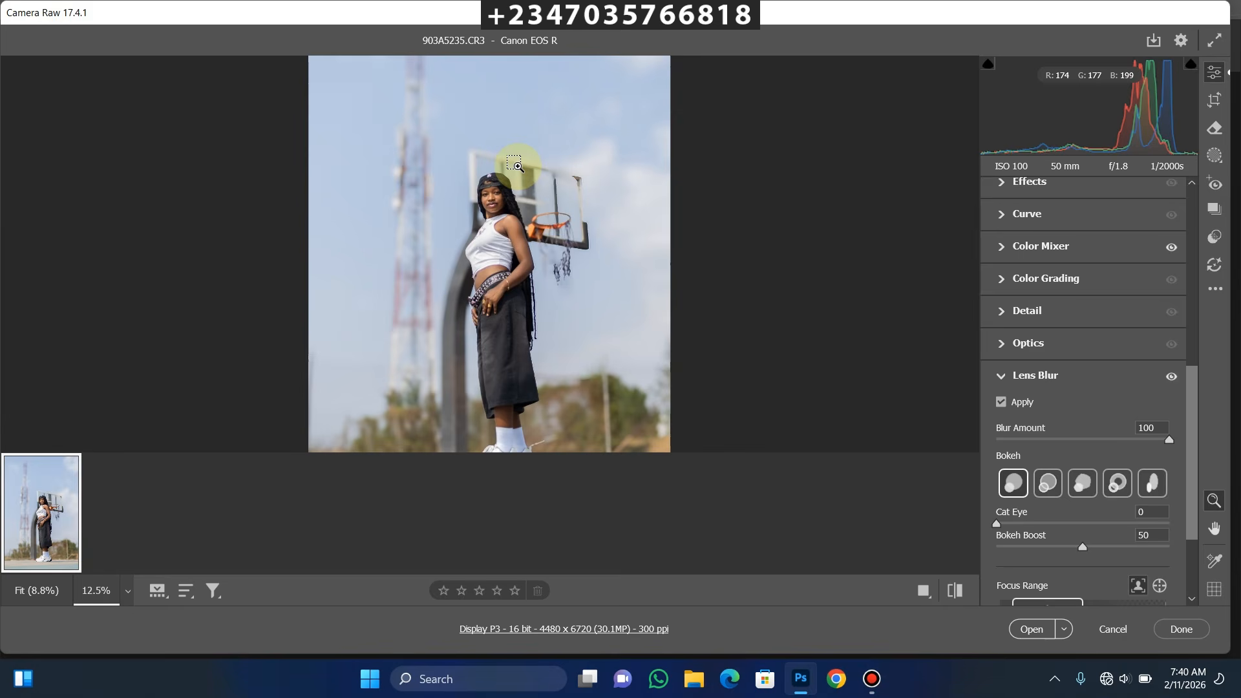
left_click(460, 194, "alt")
left_click(460, 195)
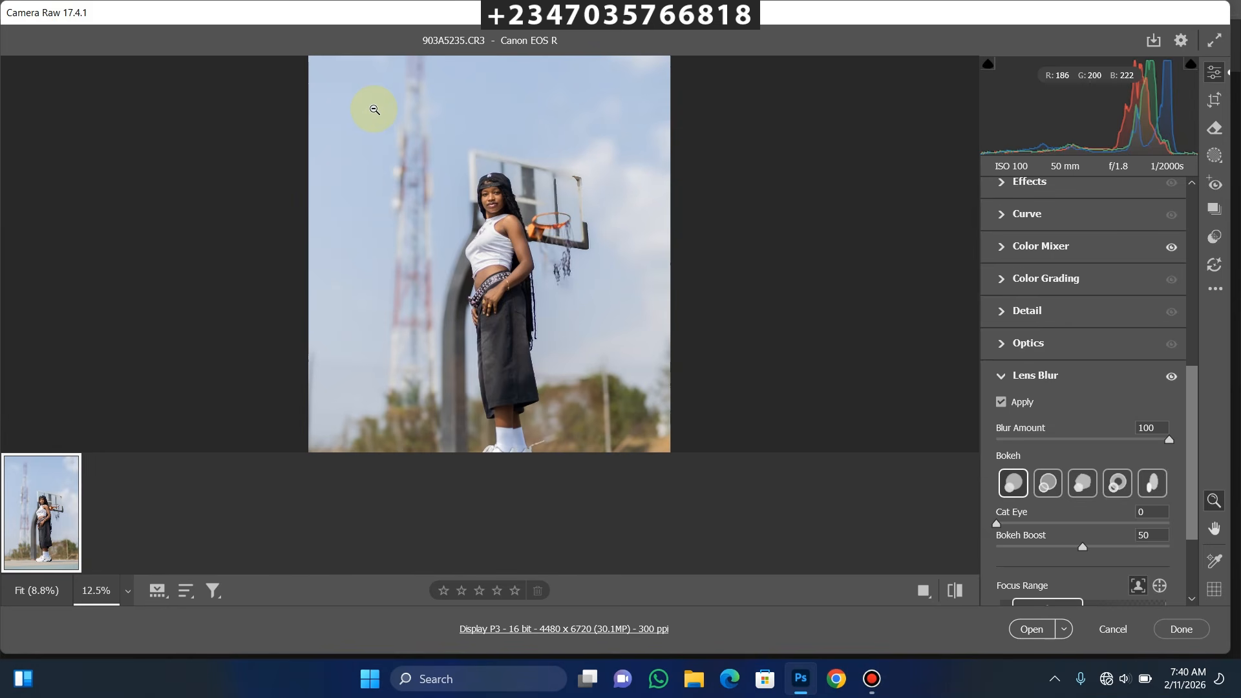
Create a Background mask and set its exposure to -0.65 and contrast to +9
left_click(1232, 161)
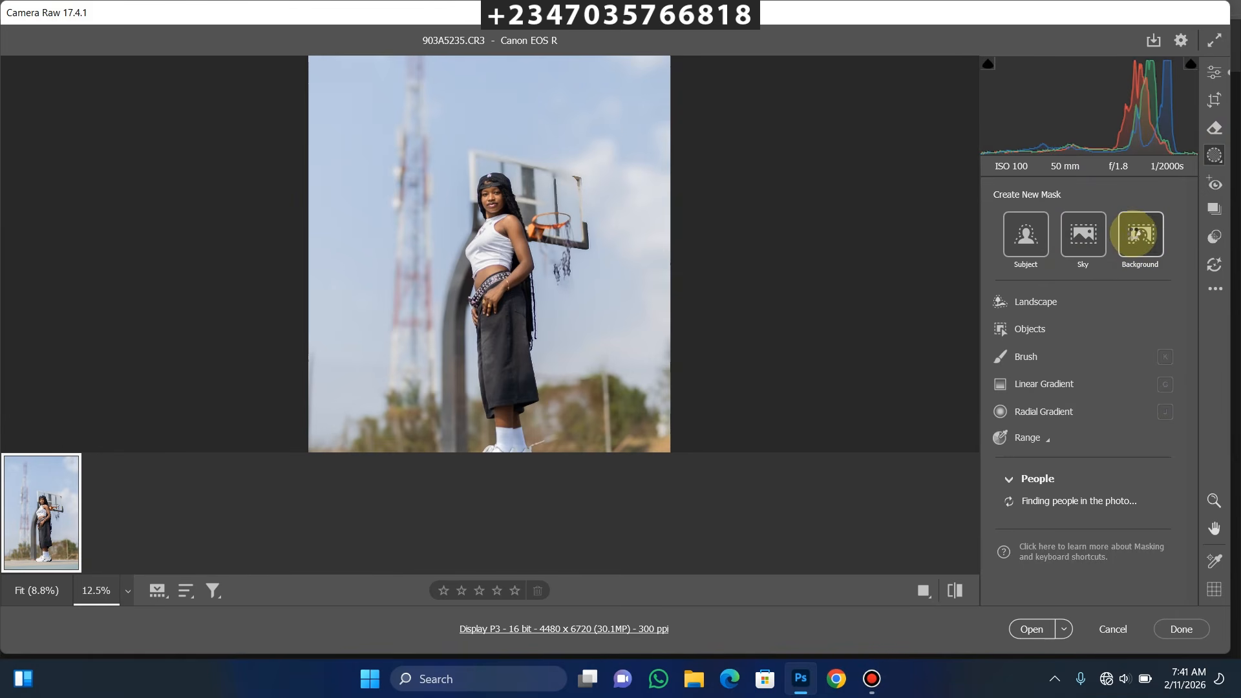
left_click(1135, 229)
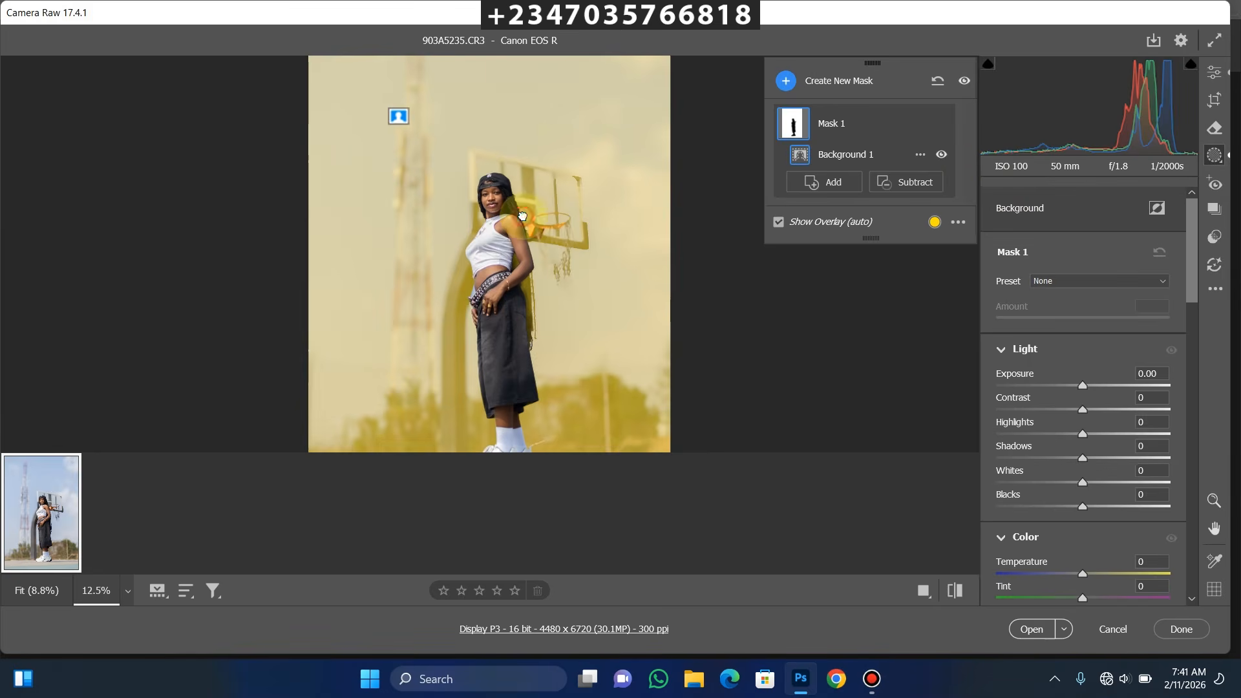
left_click_drag(523, 216, 524, 175)
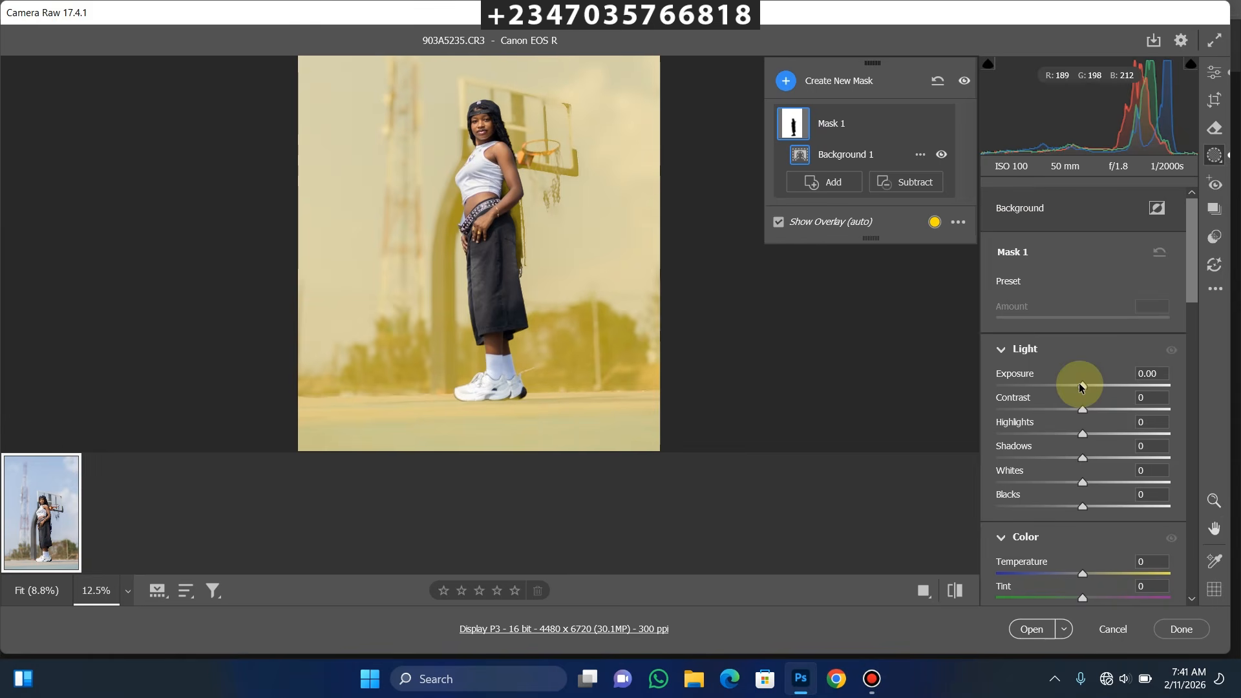
left_click_drag(1081, 387, 1091, 411)
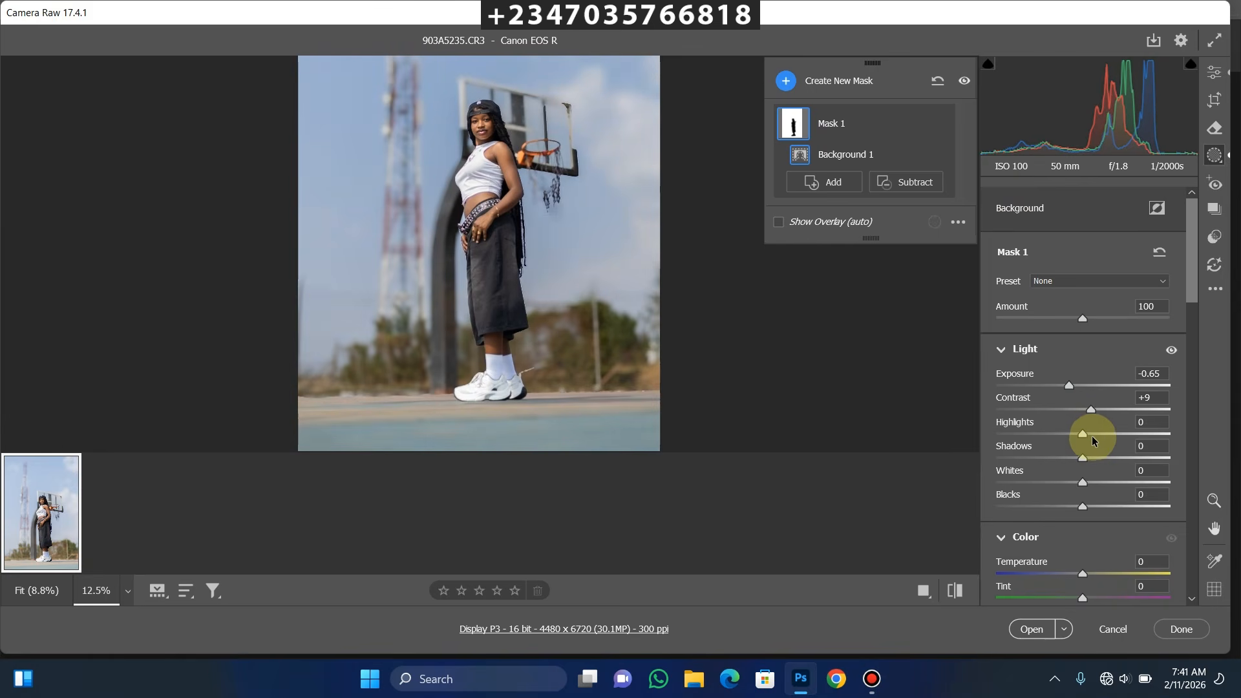
Sample the sky's blue as a Point Color within the Background mask
left_click_drag(1194, 286, 1179, 415)
scroll(1179, 415, "down", 4)
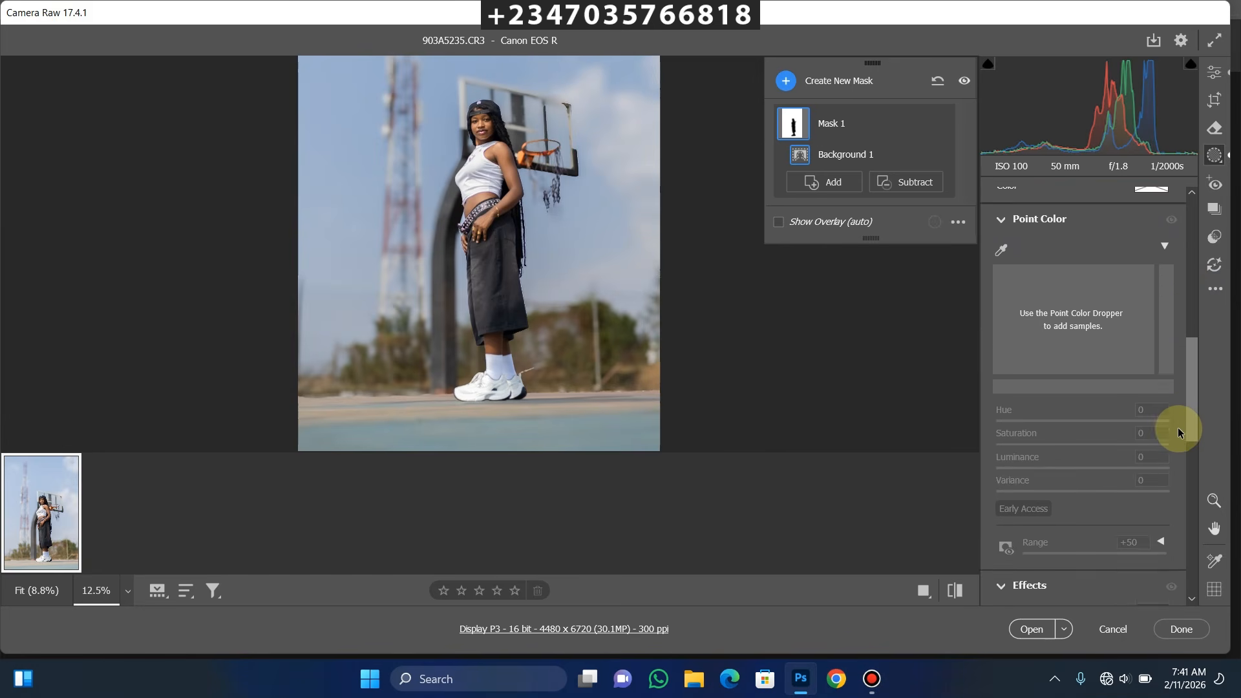
scroll(1174, 414, "up", 1)
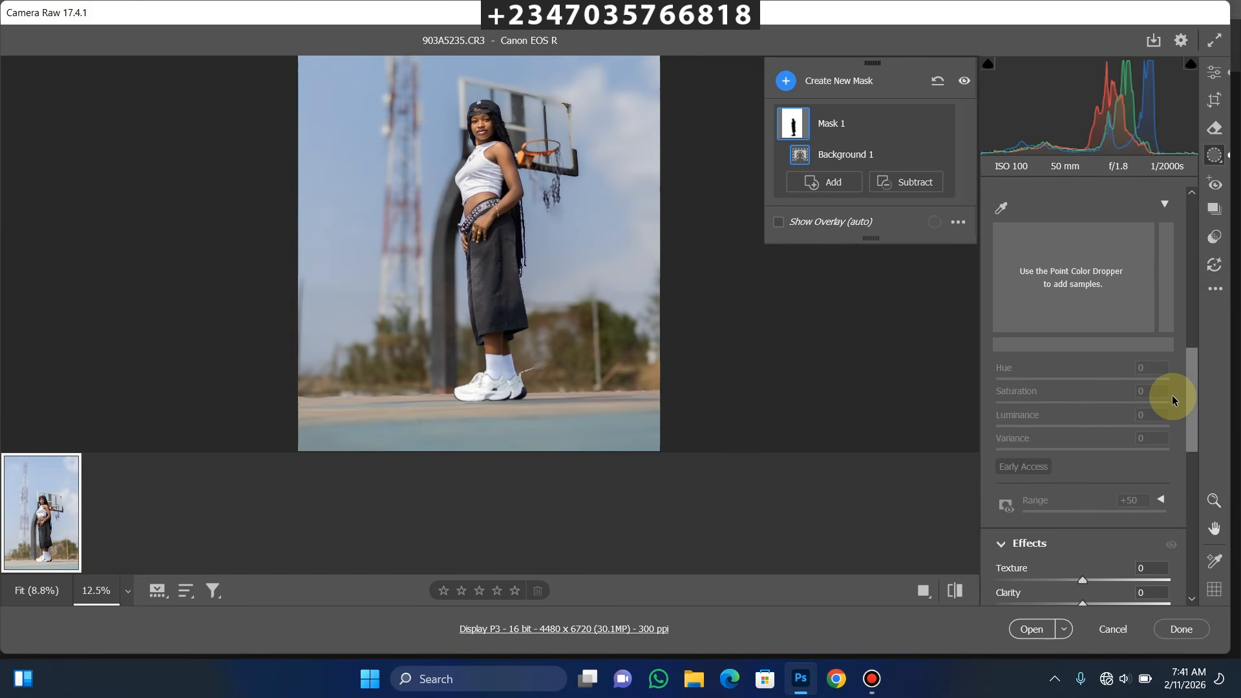
scroll(1171, 390, "up", 6)
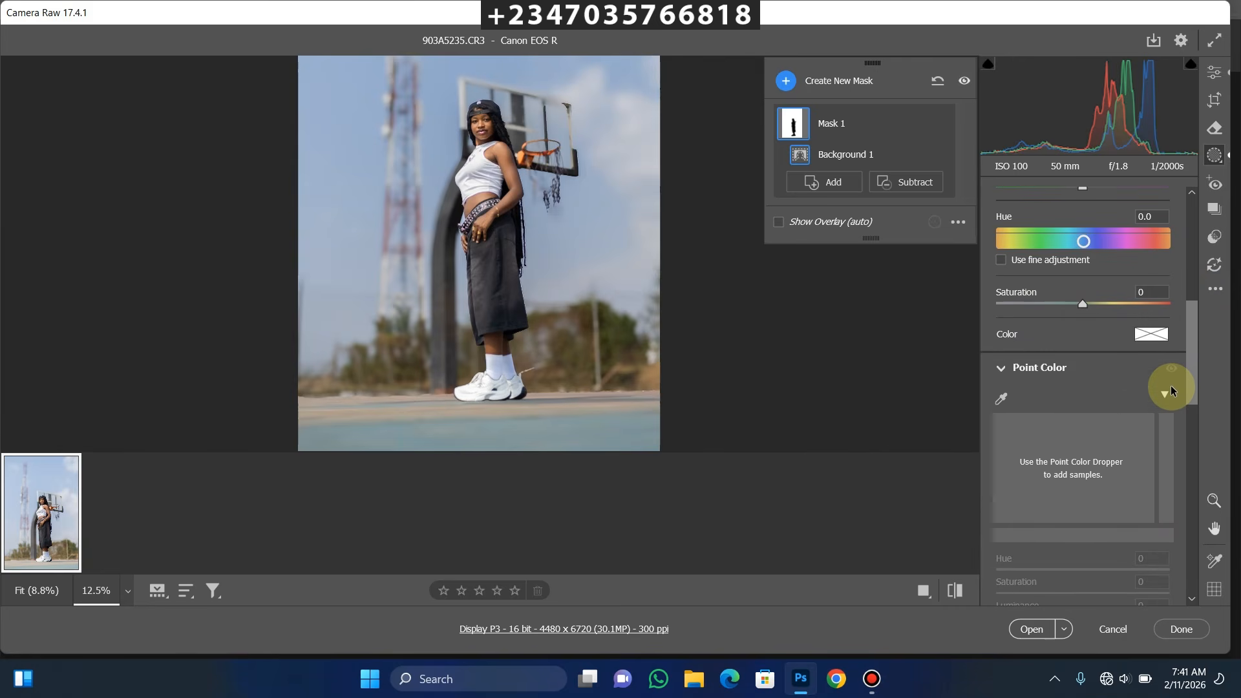
scroll(1171, 374, "up", 2)
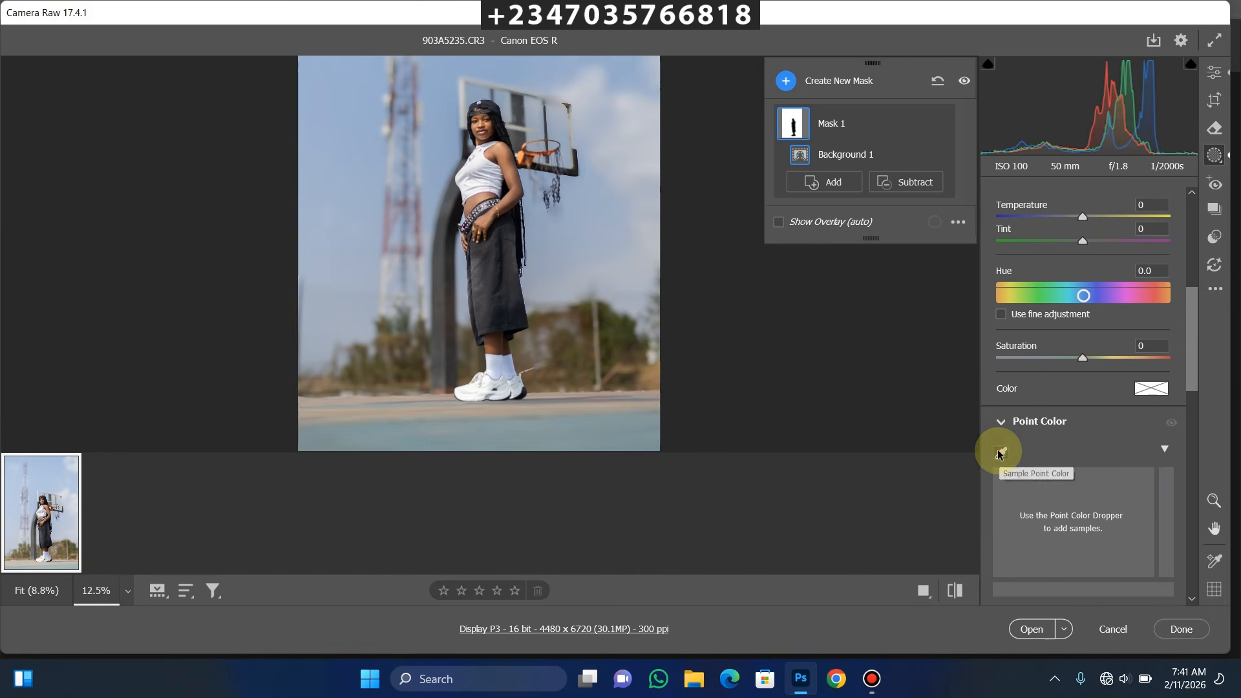
left_click(1002, 453)
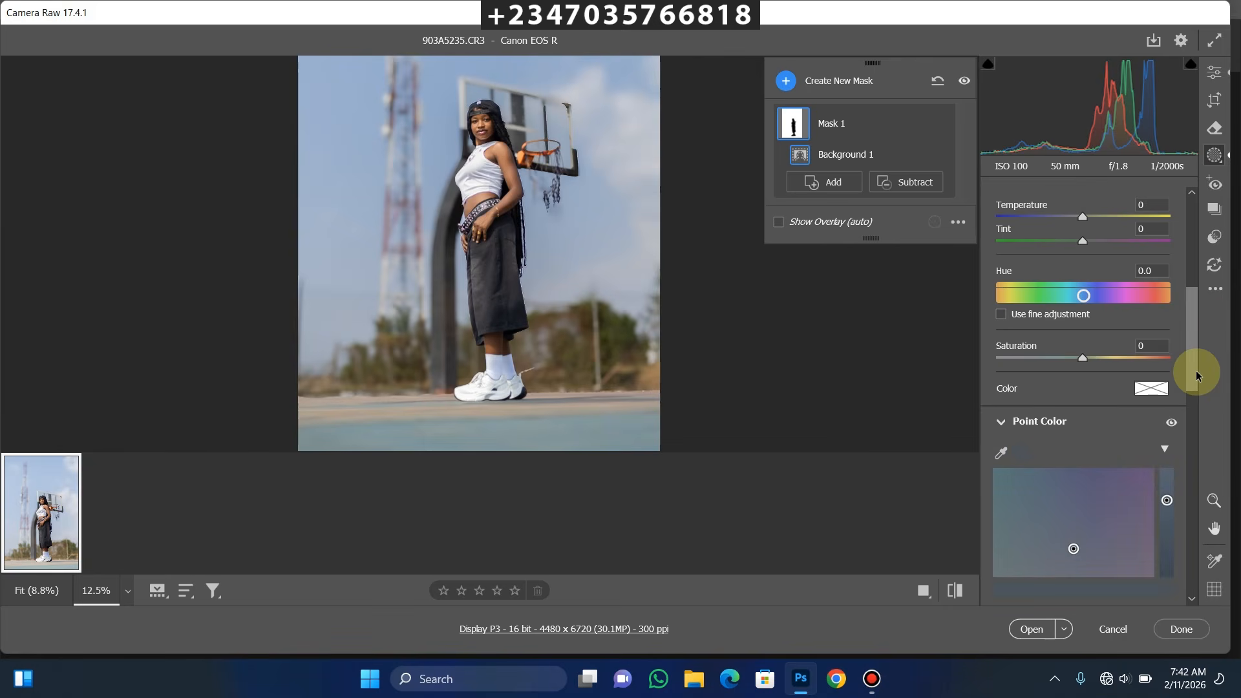
left_click_drag(1193, 375, 1158, 435)
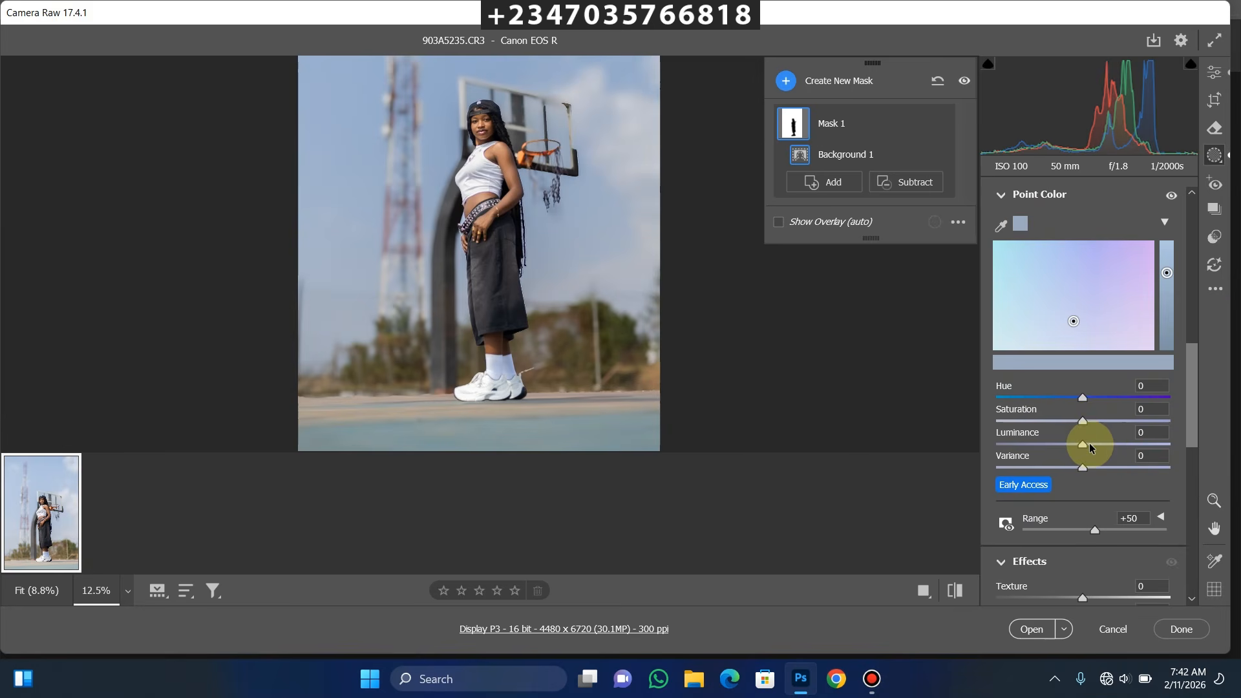
Try the sky sample at saturation +38 with luminance +50 and -33, and reset both values to 0
mouse_move(1084, 426)
left_mouse_down()
mouse_move(1146, 423)
mouse_move(1102, 422)
mouse_move(1116, 428)
left_mouse_up()
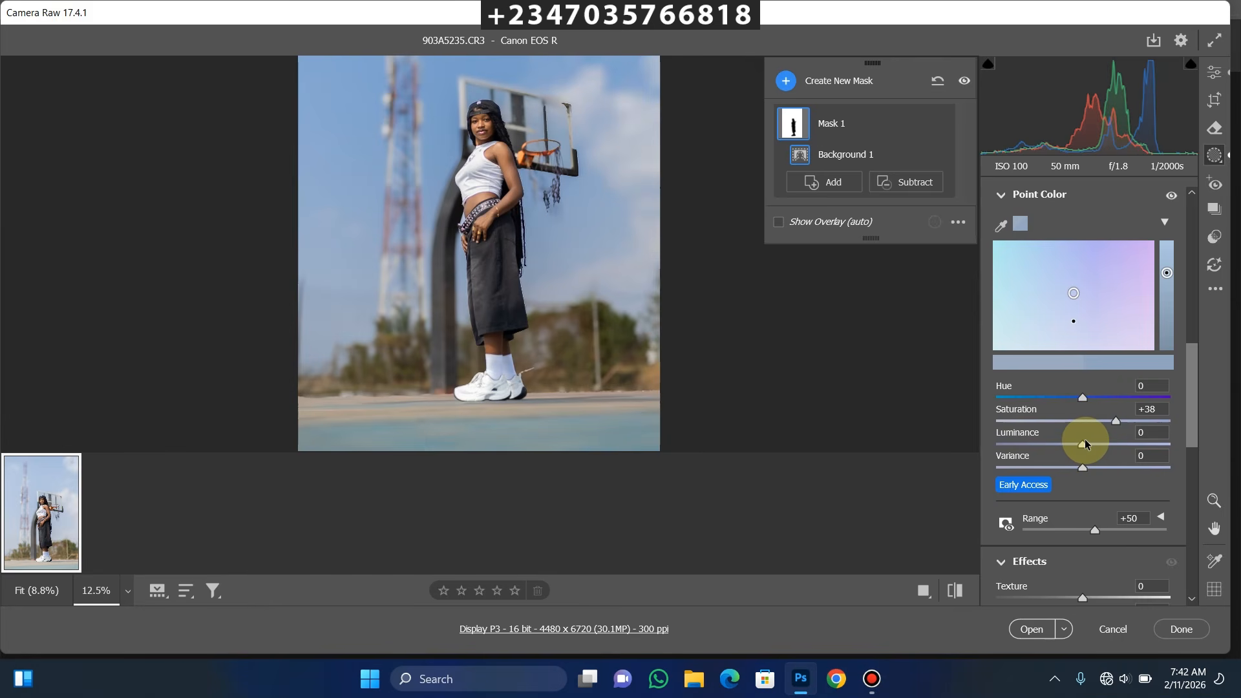
left_click_drag(1085, 442, 1126, 443)
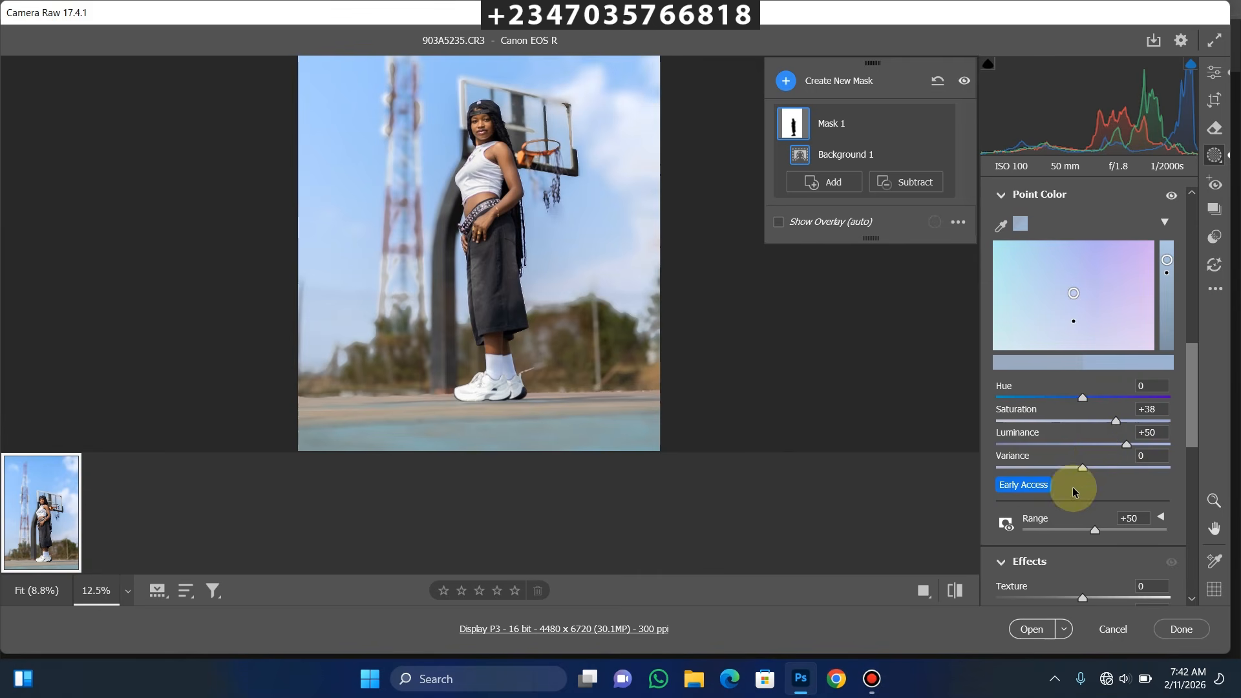
left_click(1054, 445)
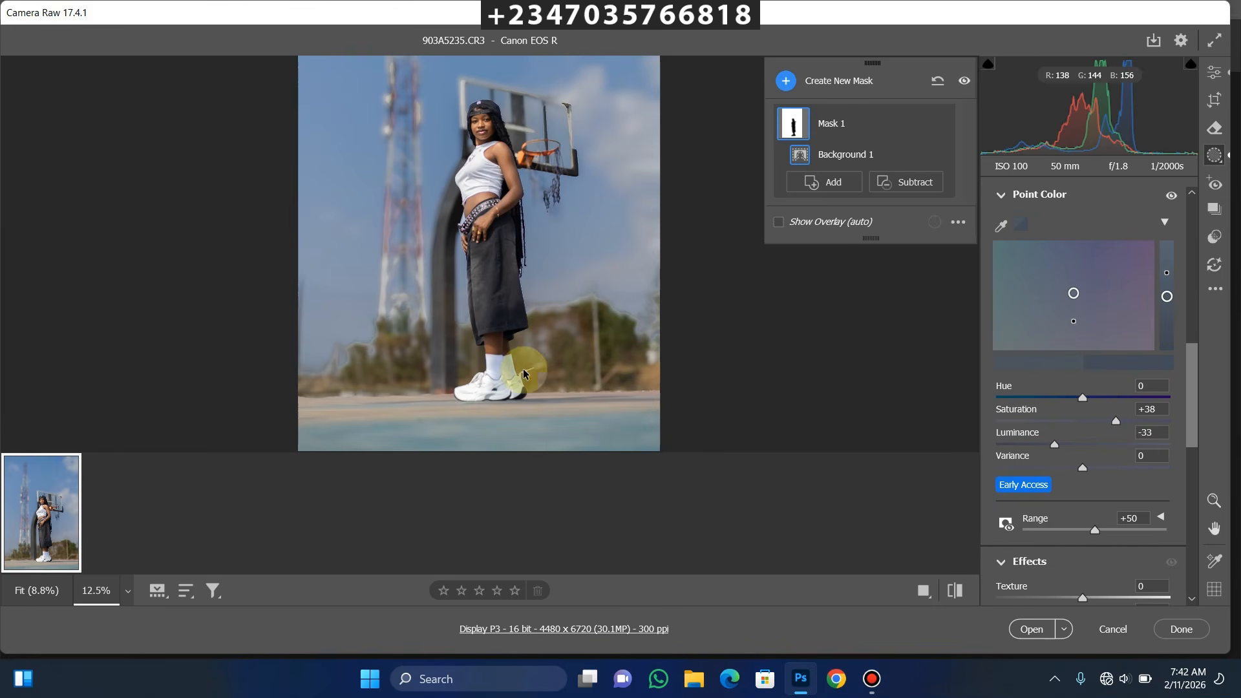
key("z")
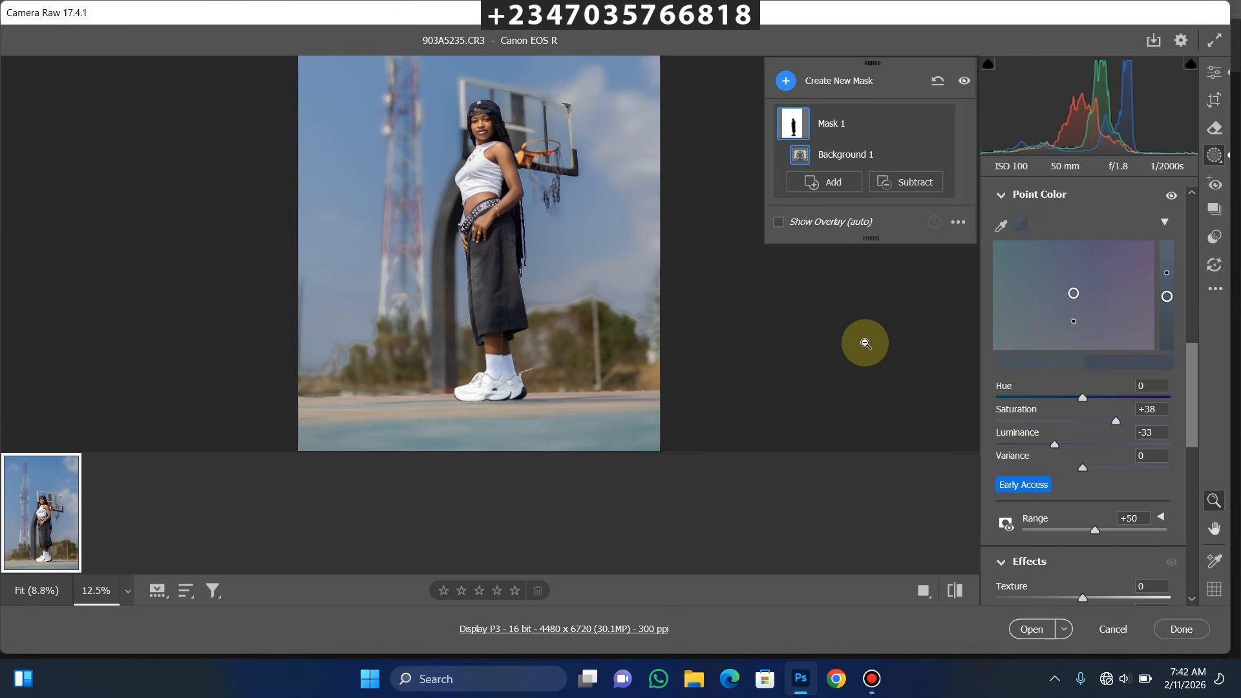
key("ctrl+z")
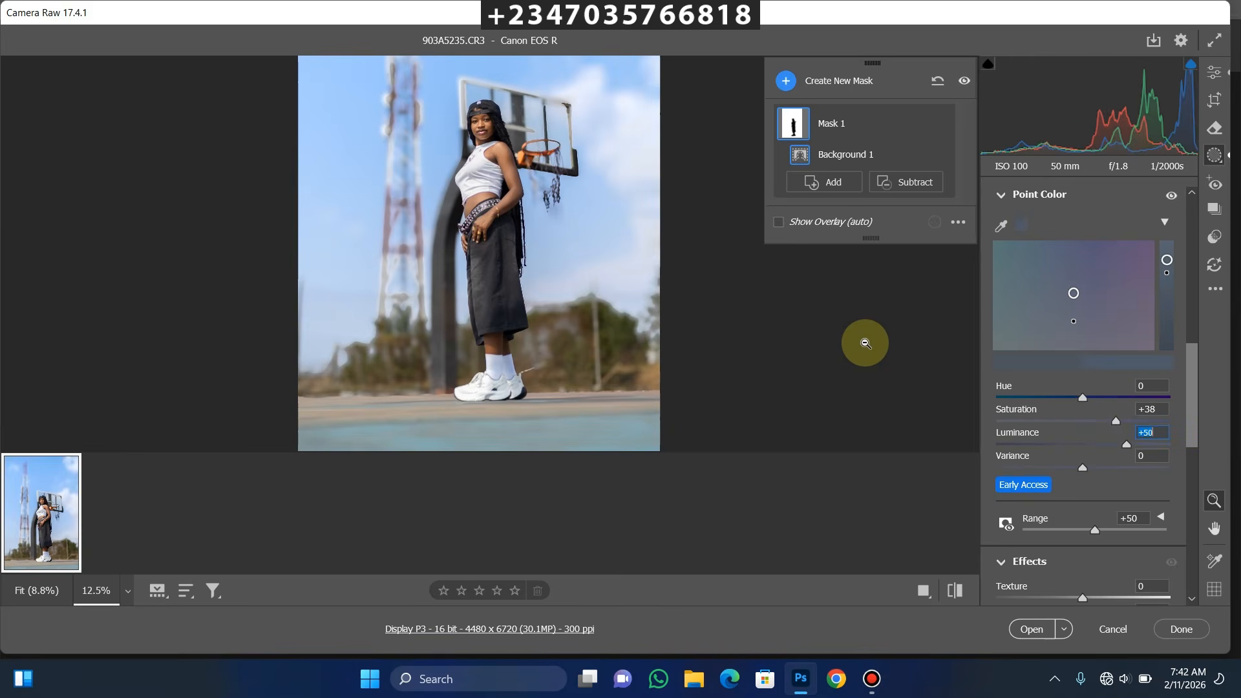
type("0")
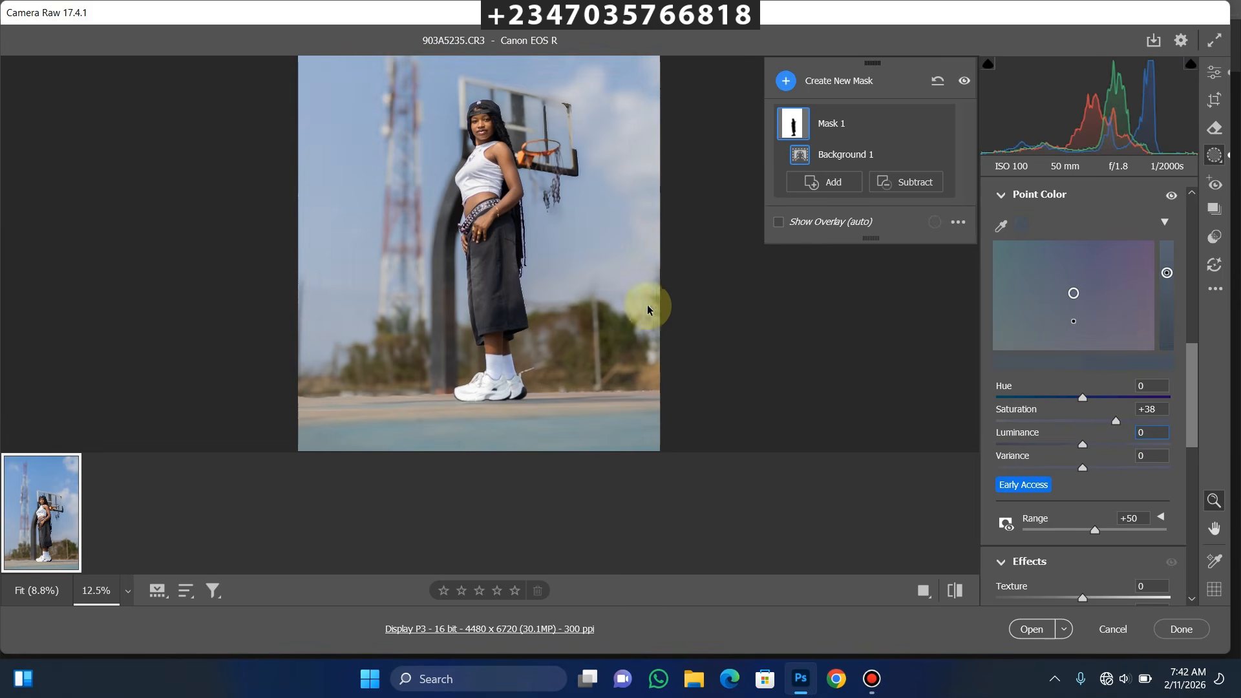
double_click(1081, 415)
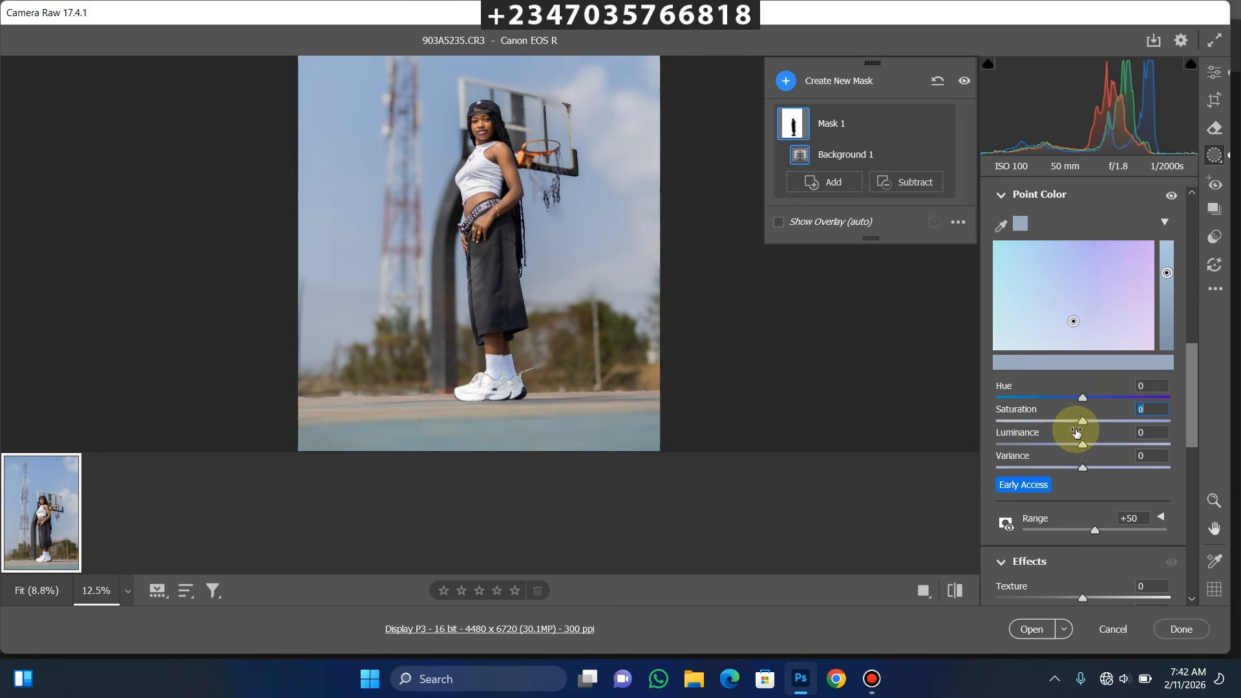
Set the sky colour sample's saturation to +20 in the Background mask
left_click(1099, 421)
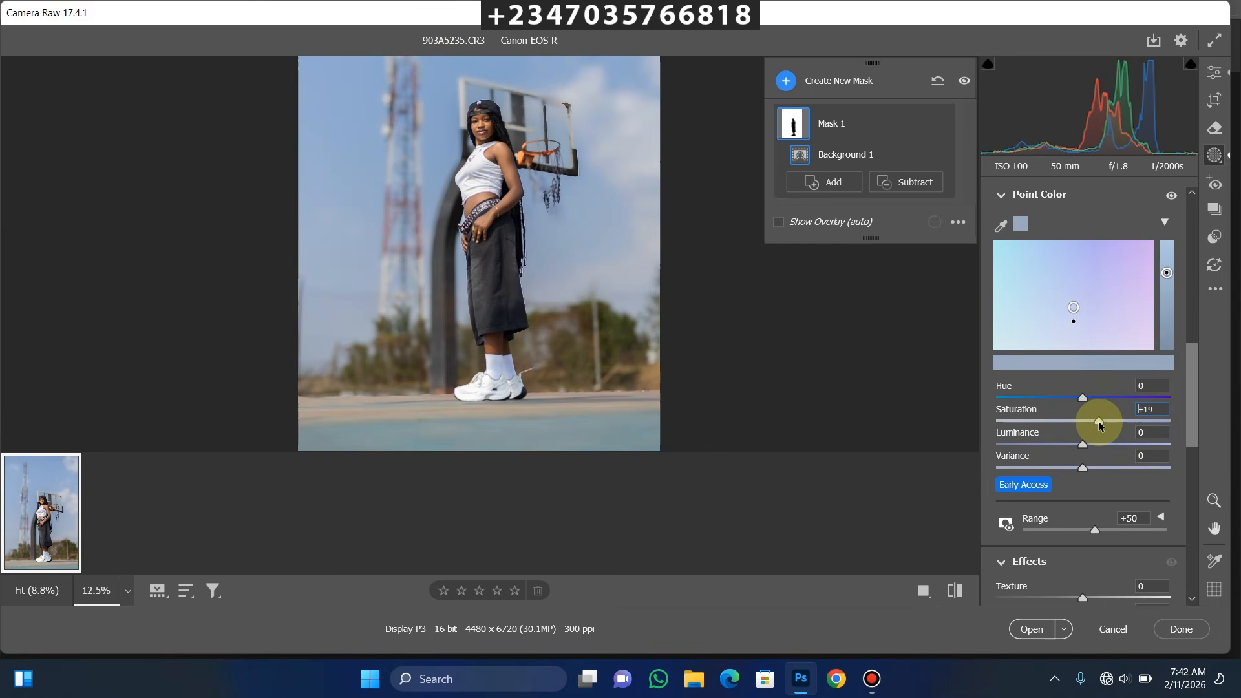
left_click(1100, 422)
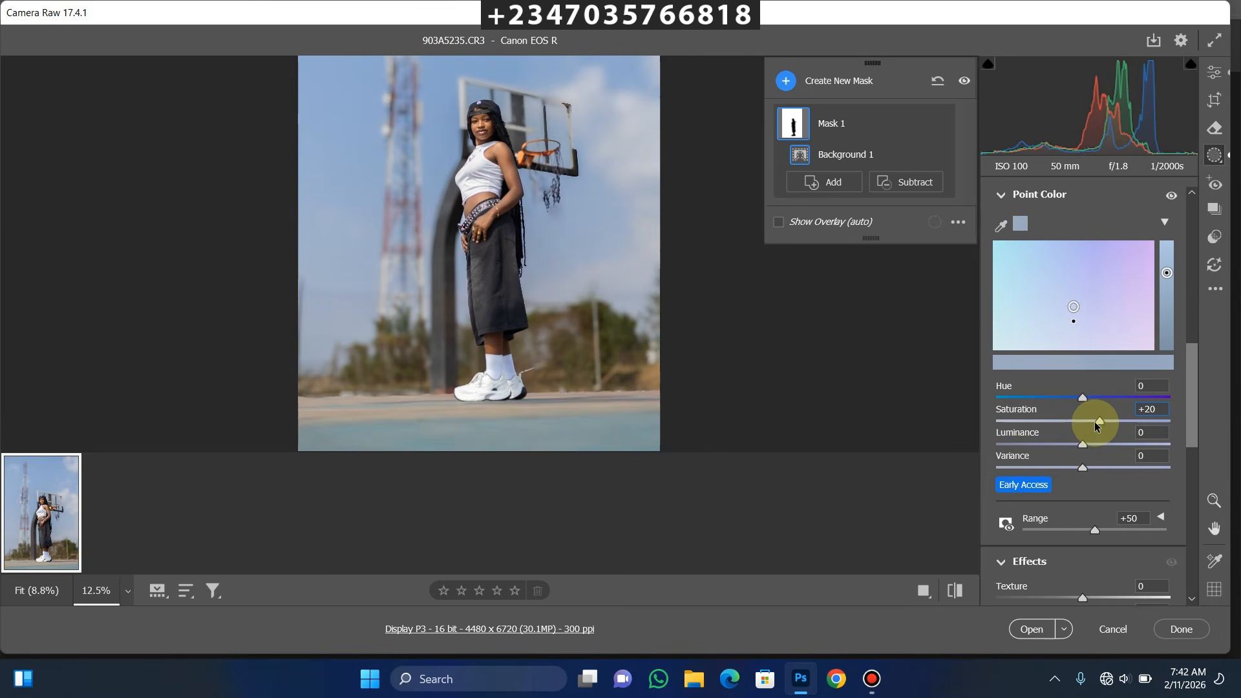
key("space")
left_click_drag(508, 175, 497, 230)
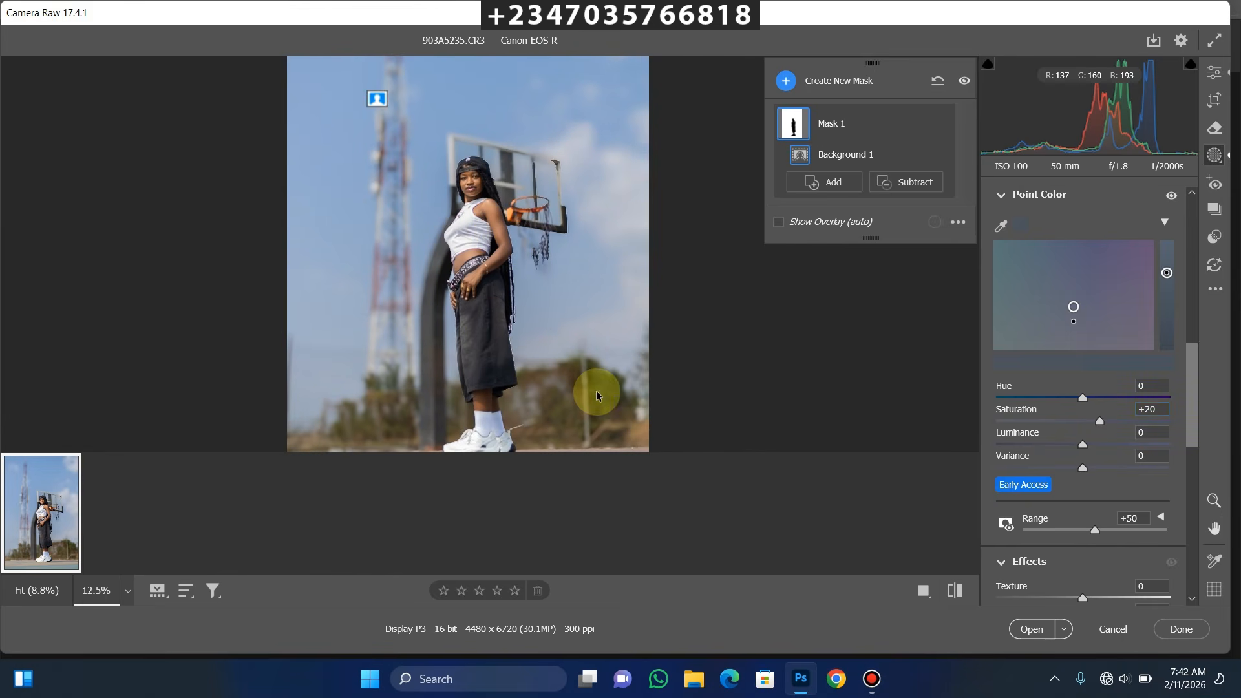
Sample the dark green bushes as a second Point Color and set its saturation to +37, comparing with the unedited photo
left_click(1000, 225)
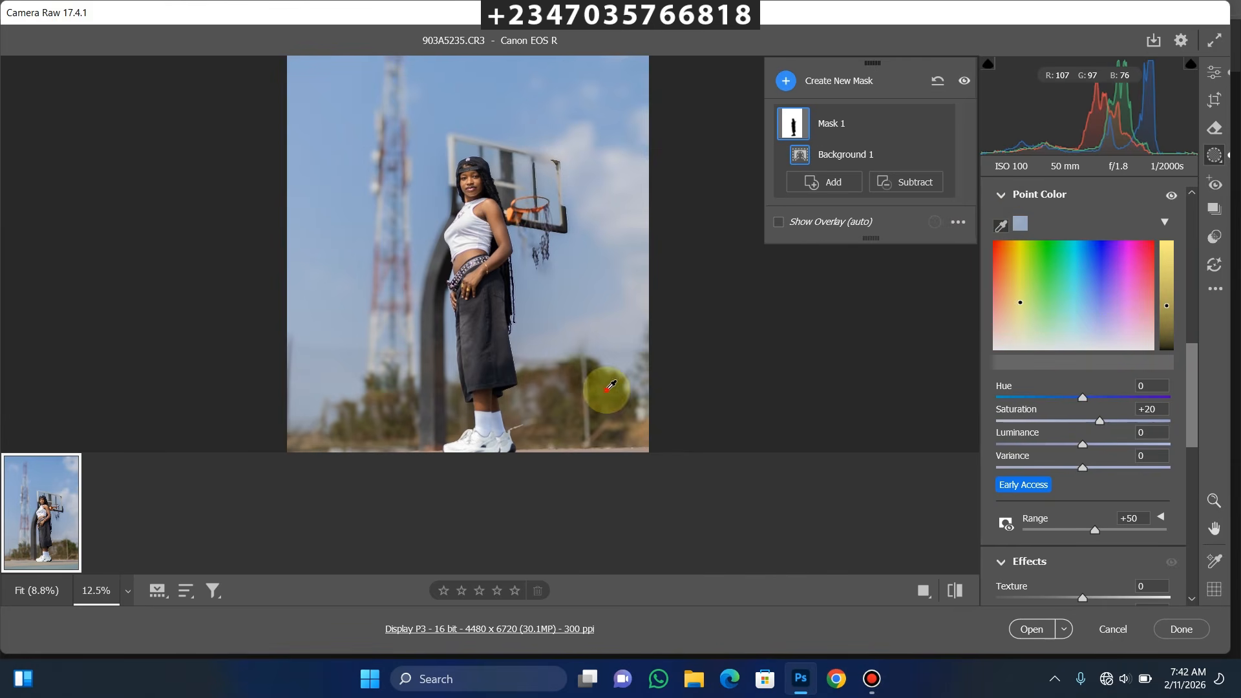
left_click(619, 420)
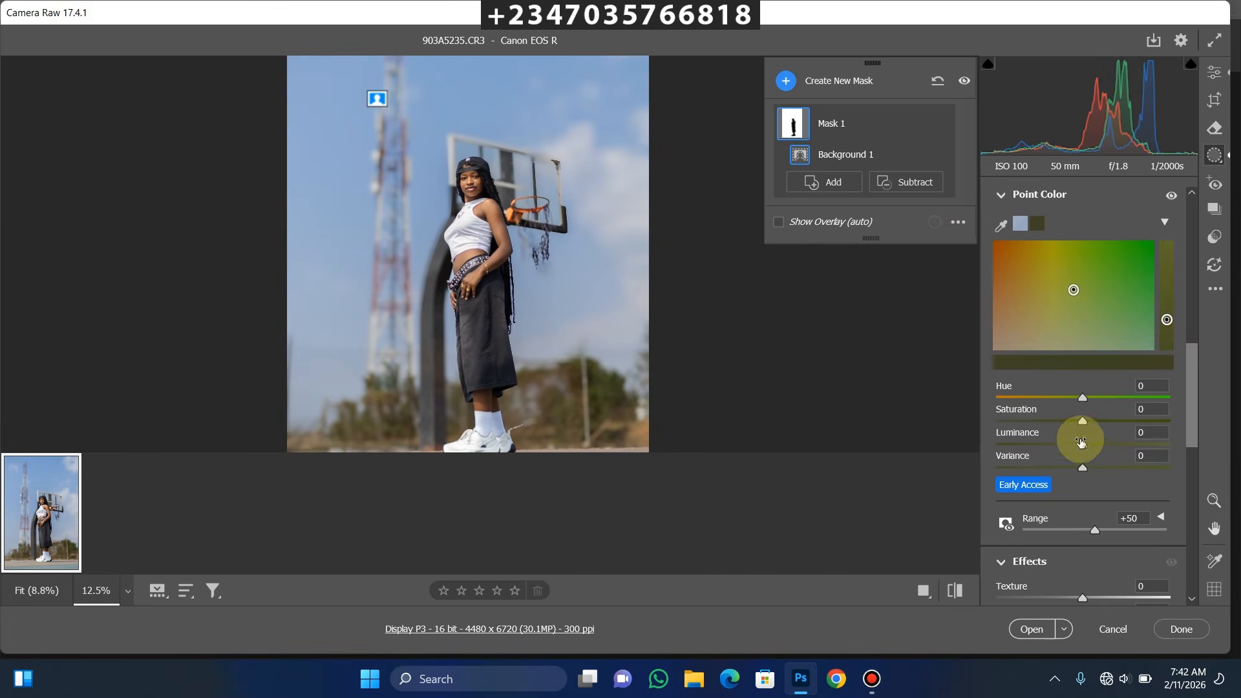
left_click_drag(1083, 421, 1115, 424)
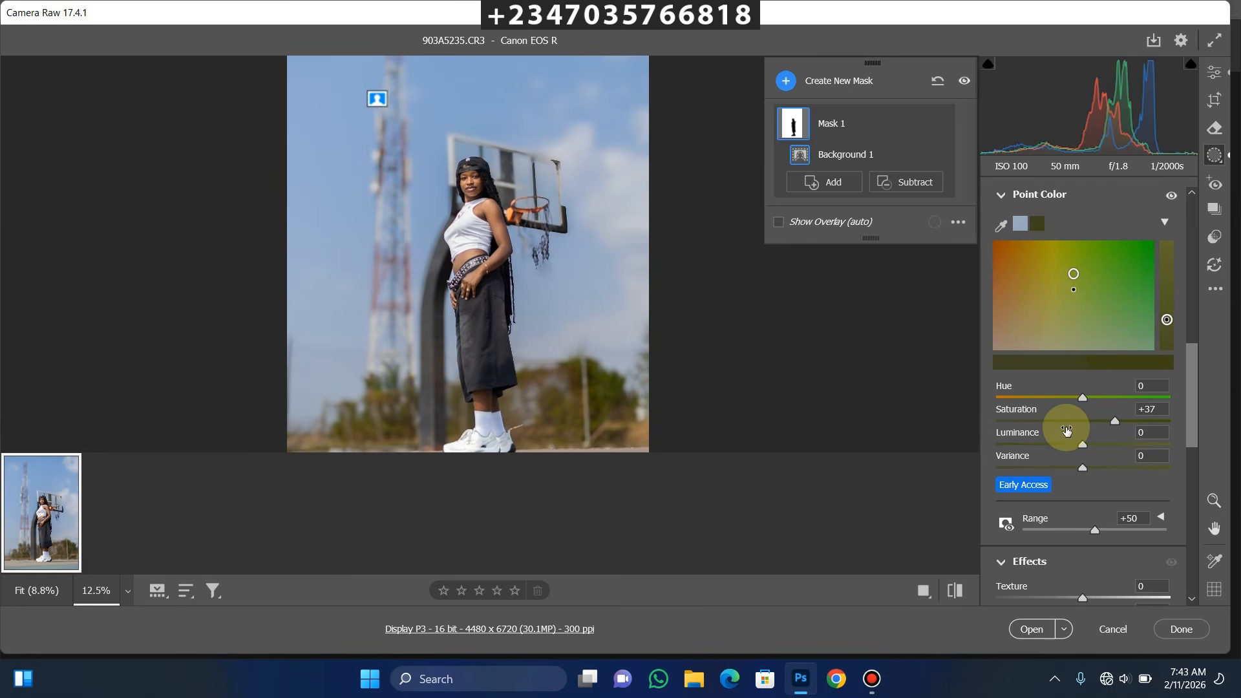
key("ctrl+r")
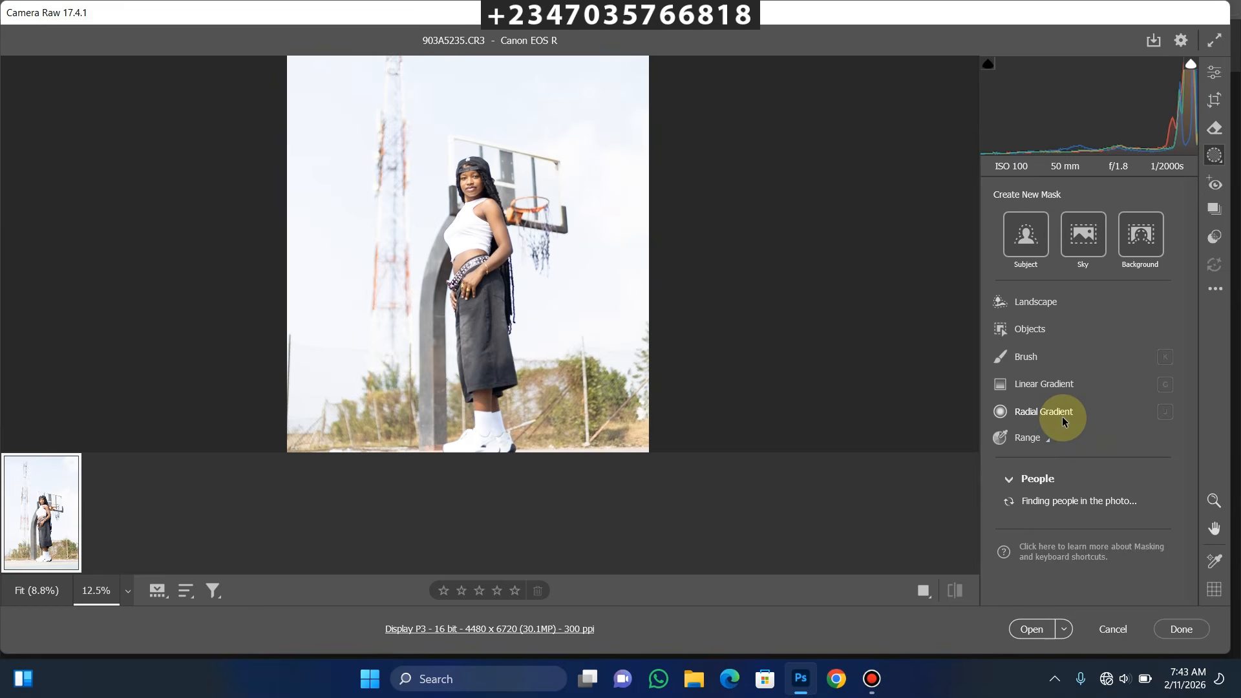
key("ctrl+z")
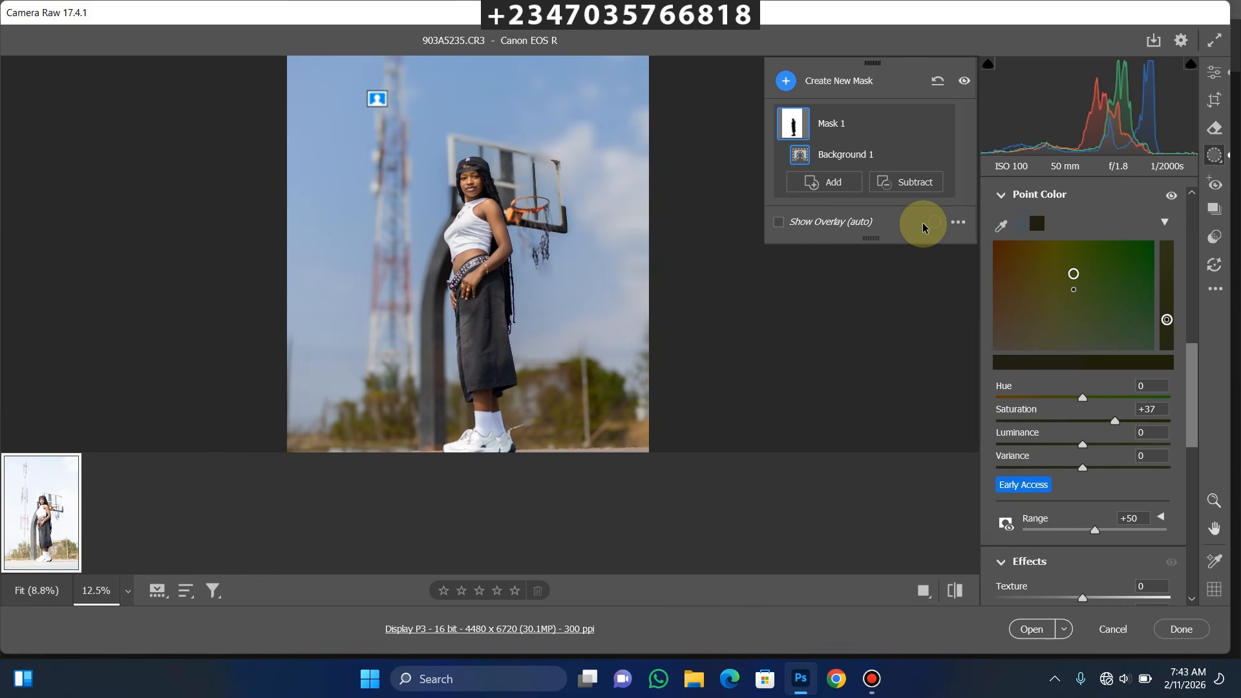
Create a Subject mask of the woman and set its saturation to +16, comparing with the unedited photo
left_click_drag(1195, 386, 1149, 253)
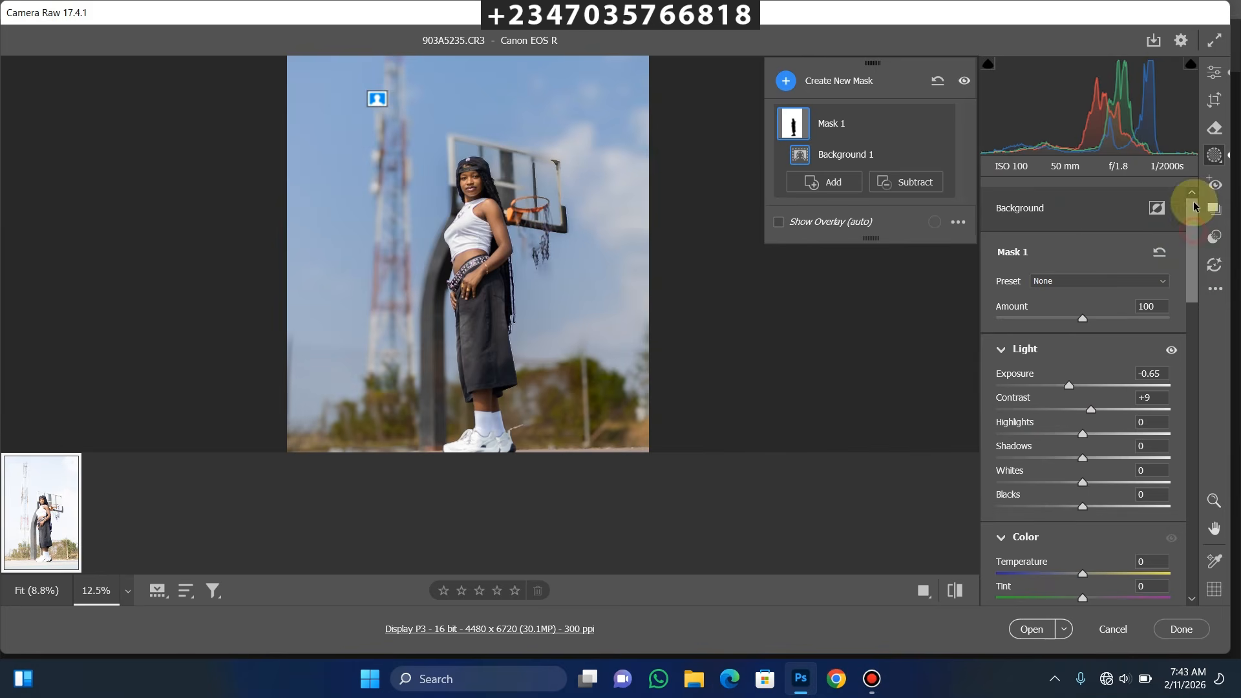
mouse_move(1192, 205)
left_mouse_down()
mouse_move(1191, 299)
mouse_move(1191, 197)
left_mouse_up()
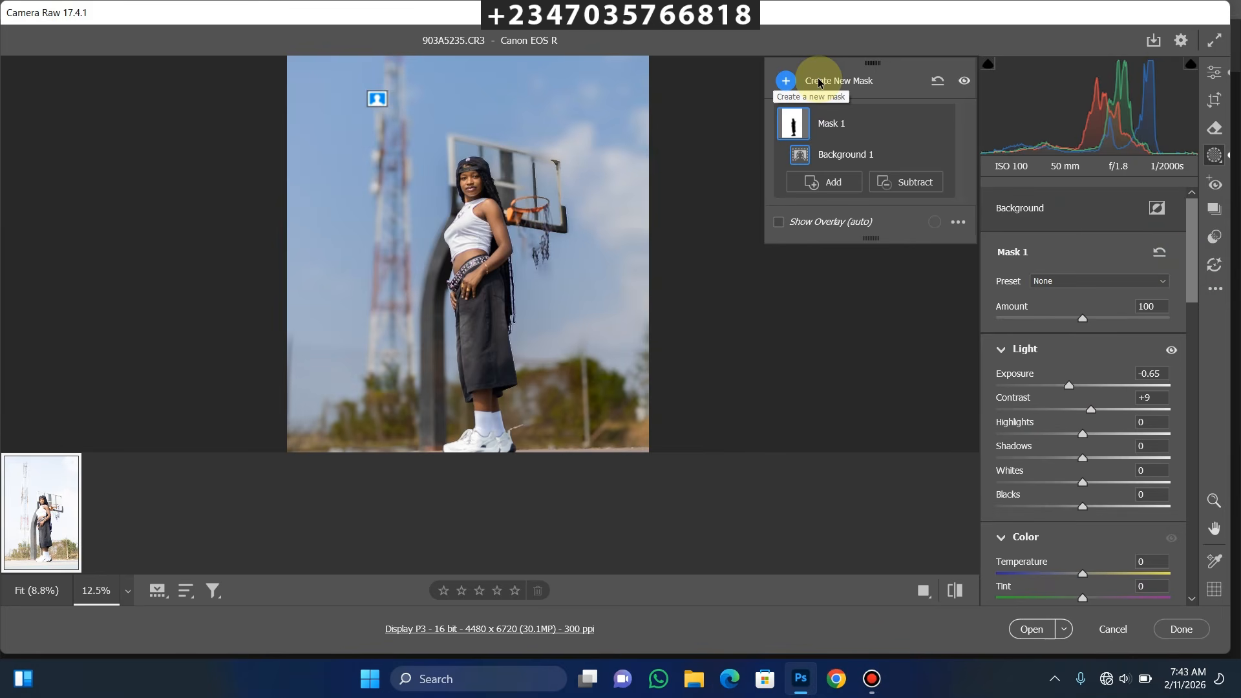
left_click(819, 79)
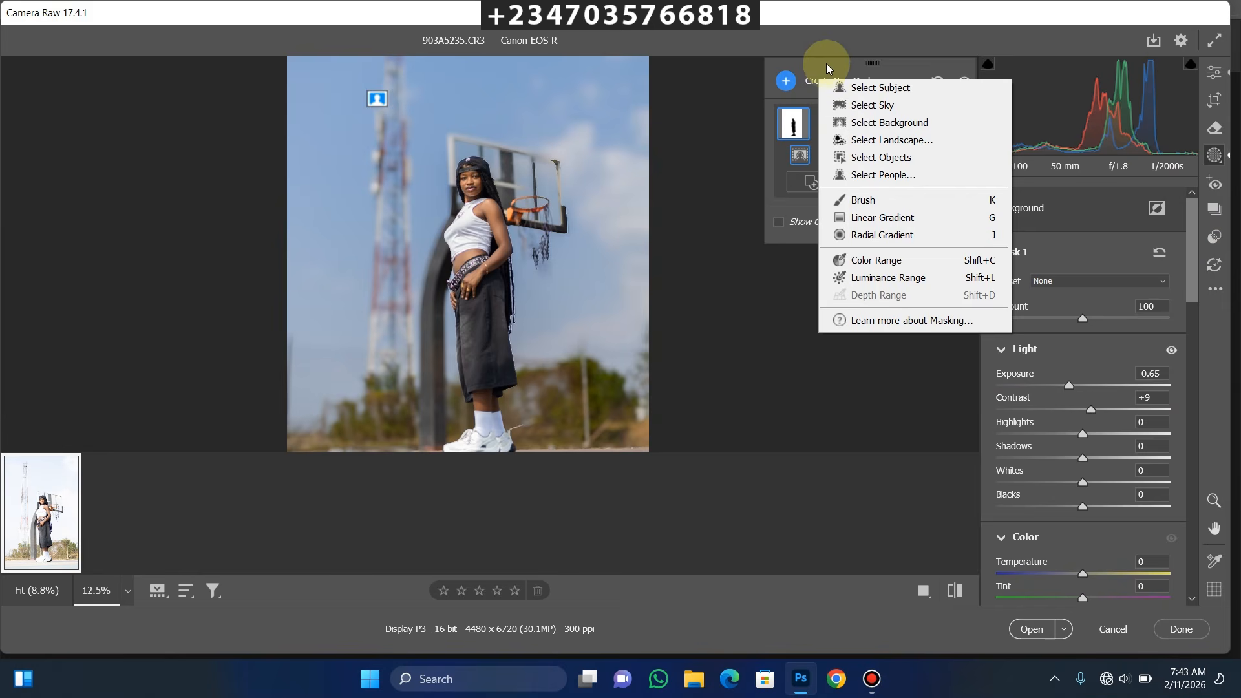
left_click(865, 91)
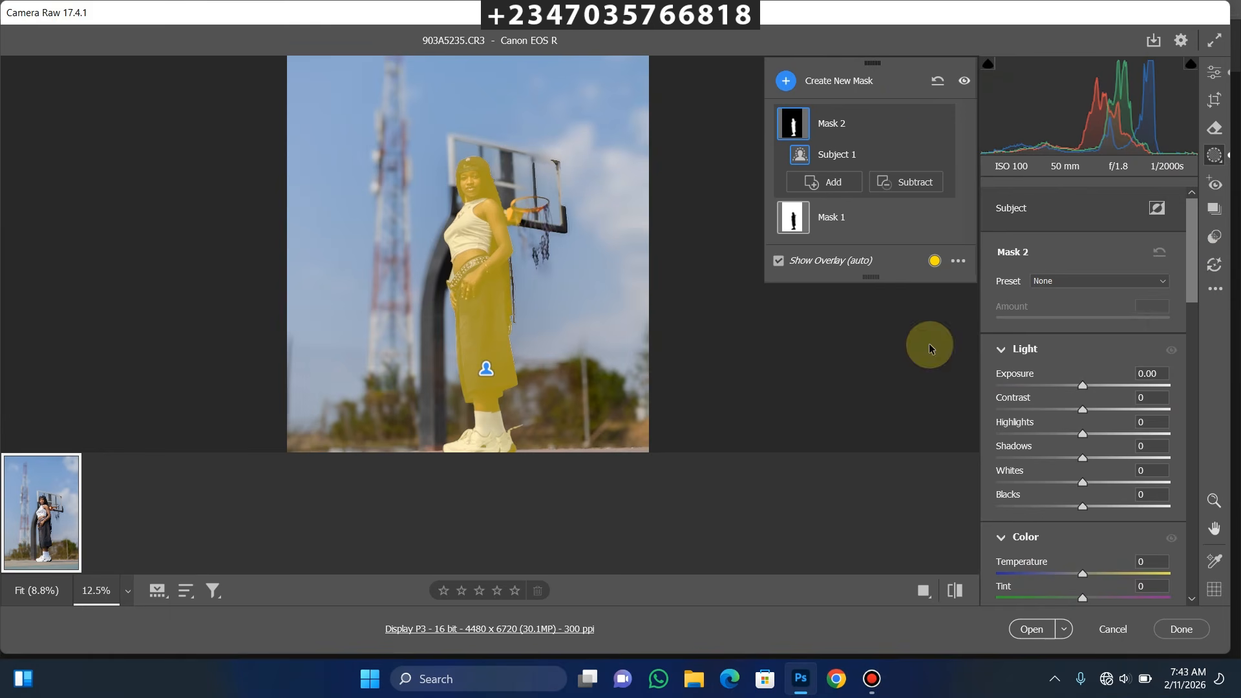
scroll(1189, 316, "down", 5)
left_click_drag(1192, 328, 1185, 356)
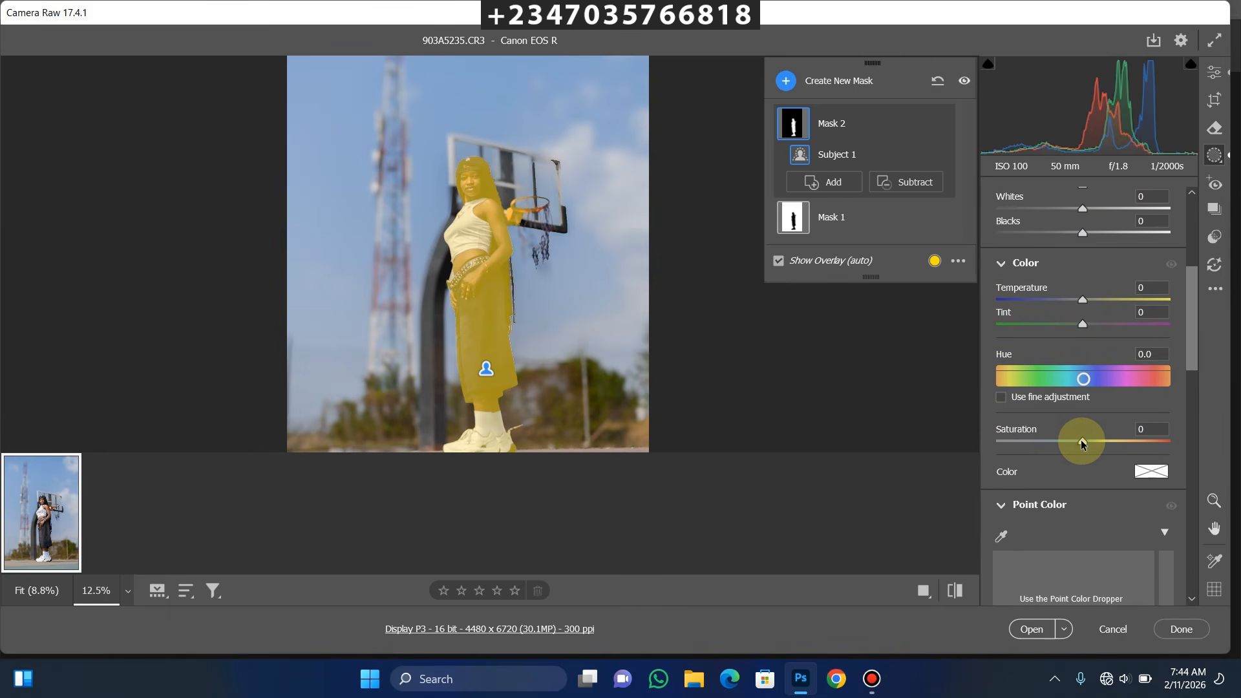
left_click_drag(1081, 440, 1096, 440)
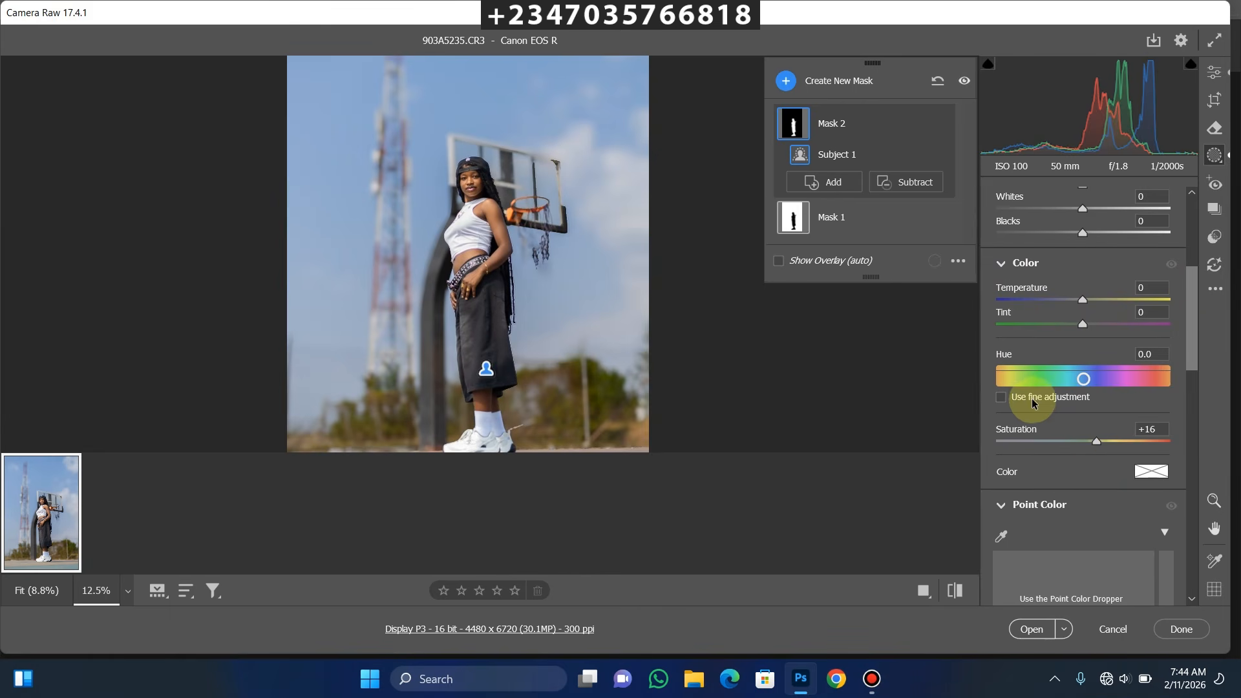
key("ctrl+r")
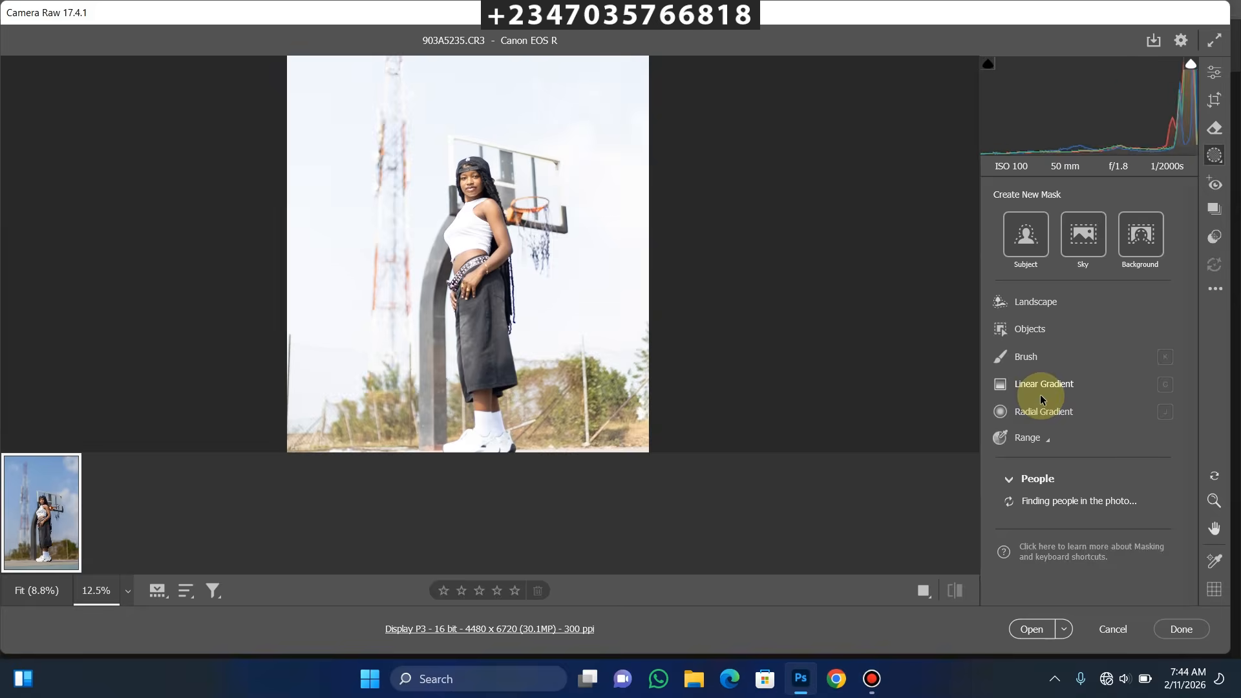
key("ctrl+z")
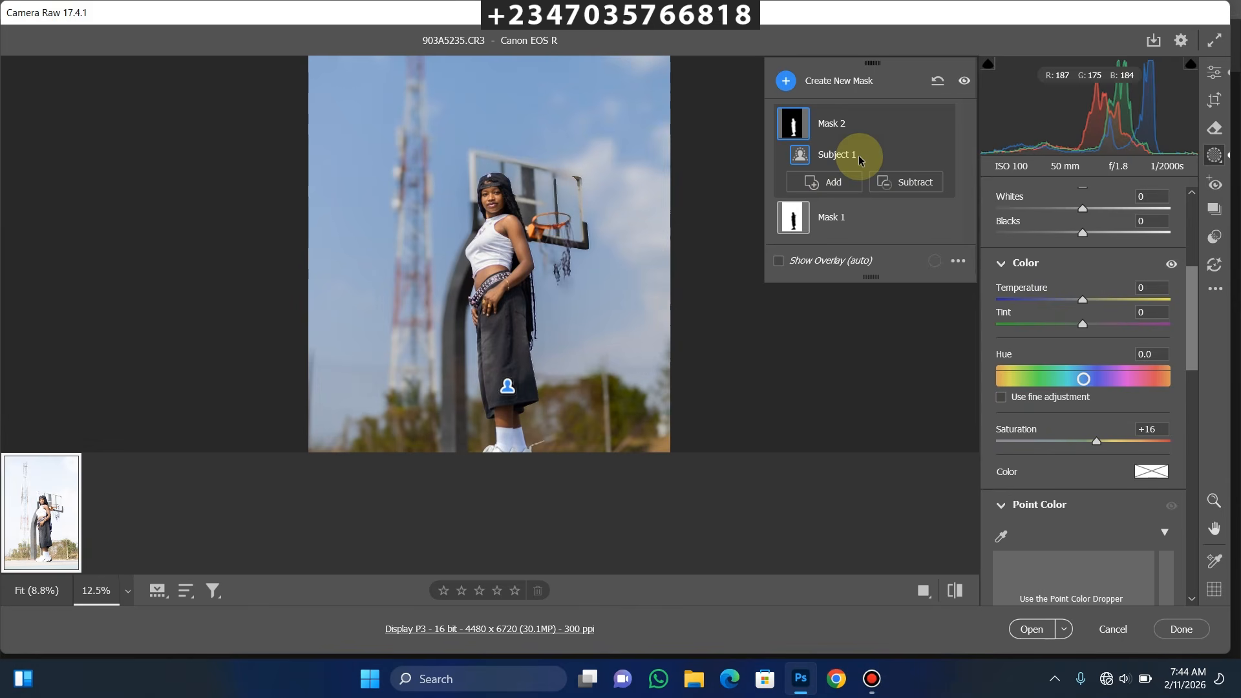
Select the Background mask and set its colour temperature to -21
scroll(1191, 214, "up", 5)
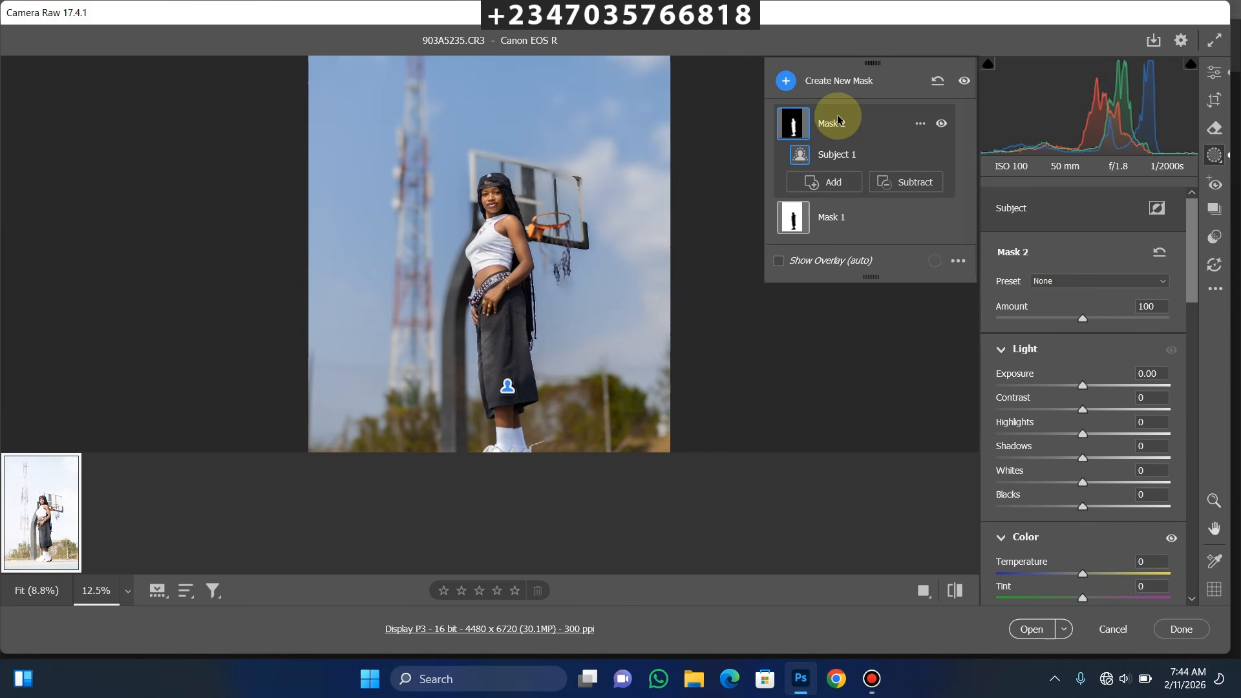
mouse_move(804, 223)
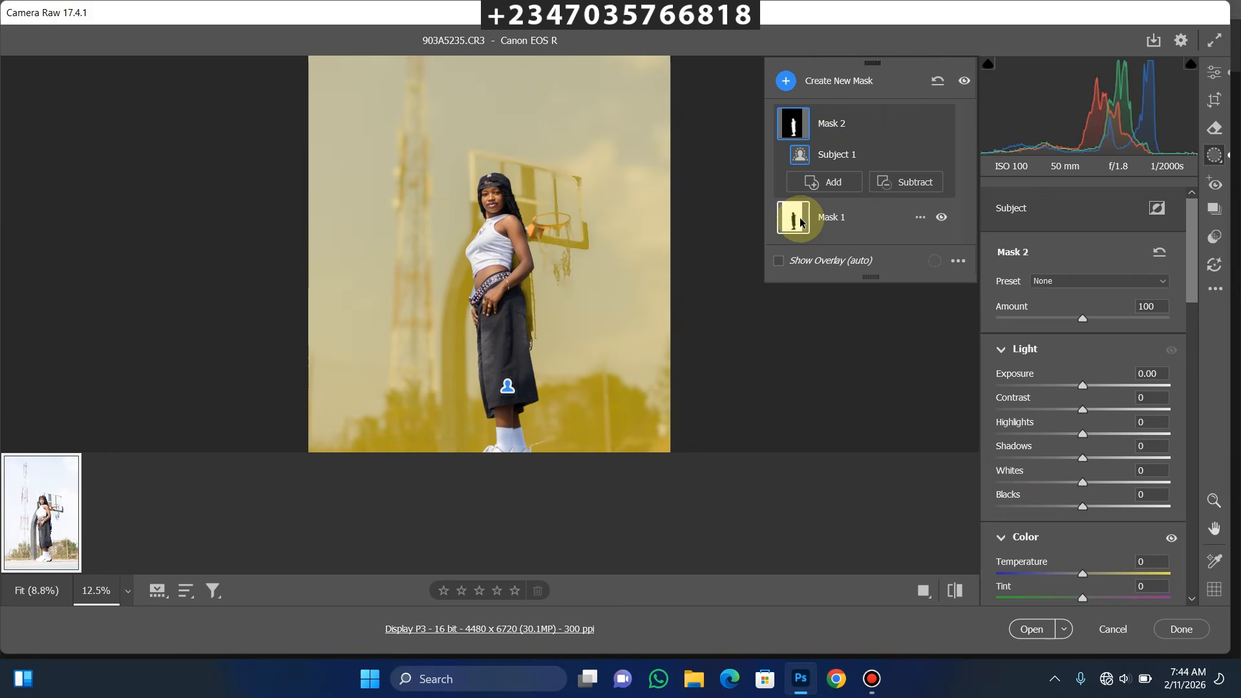
left_click(799, 223)
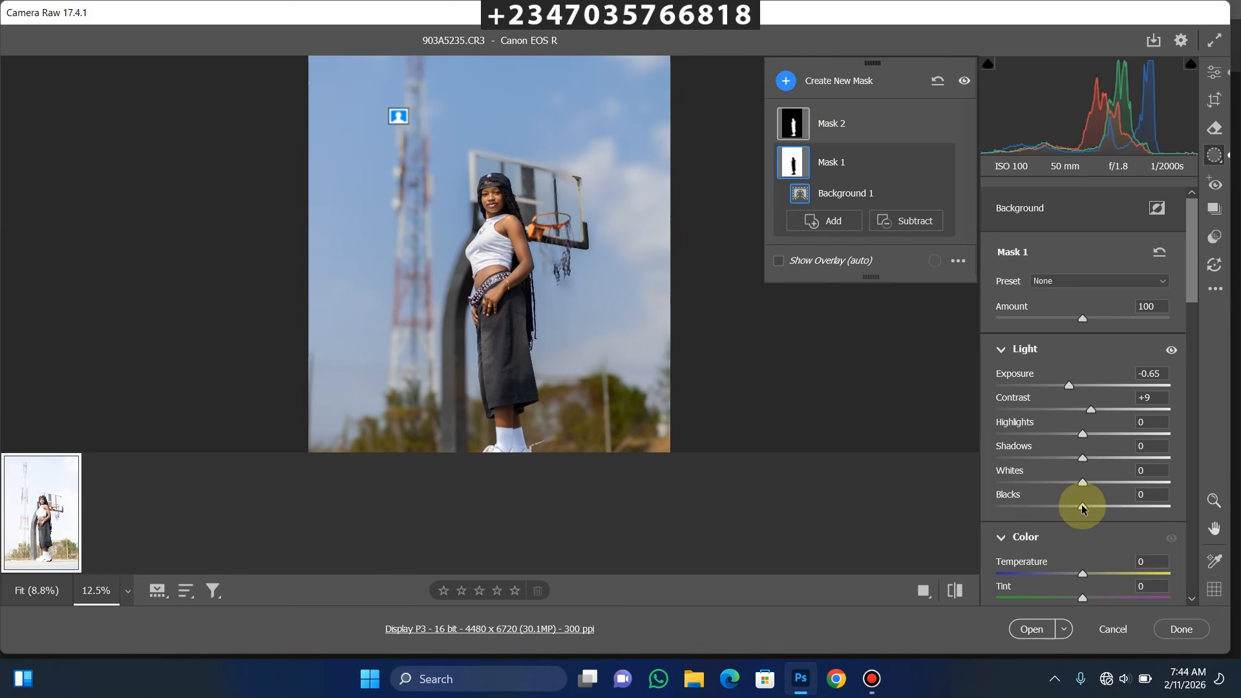
scroll(1078, 511, "down", 2)
left_click_drag(1078, 500, 1061, 495)
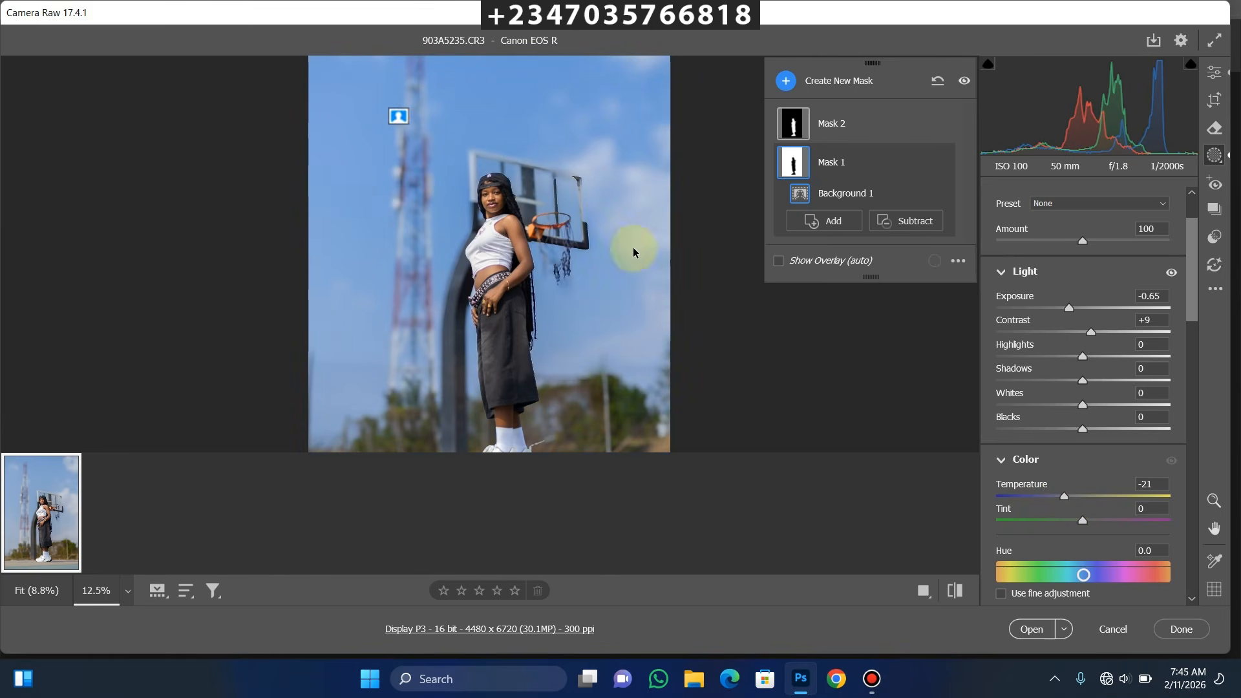
Check the full figure in the edited photo and open it in Photoshop
left_click_drag(532, 309, 568, 275)
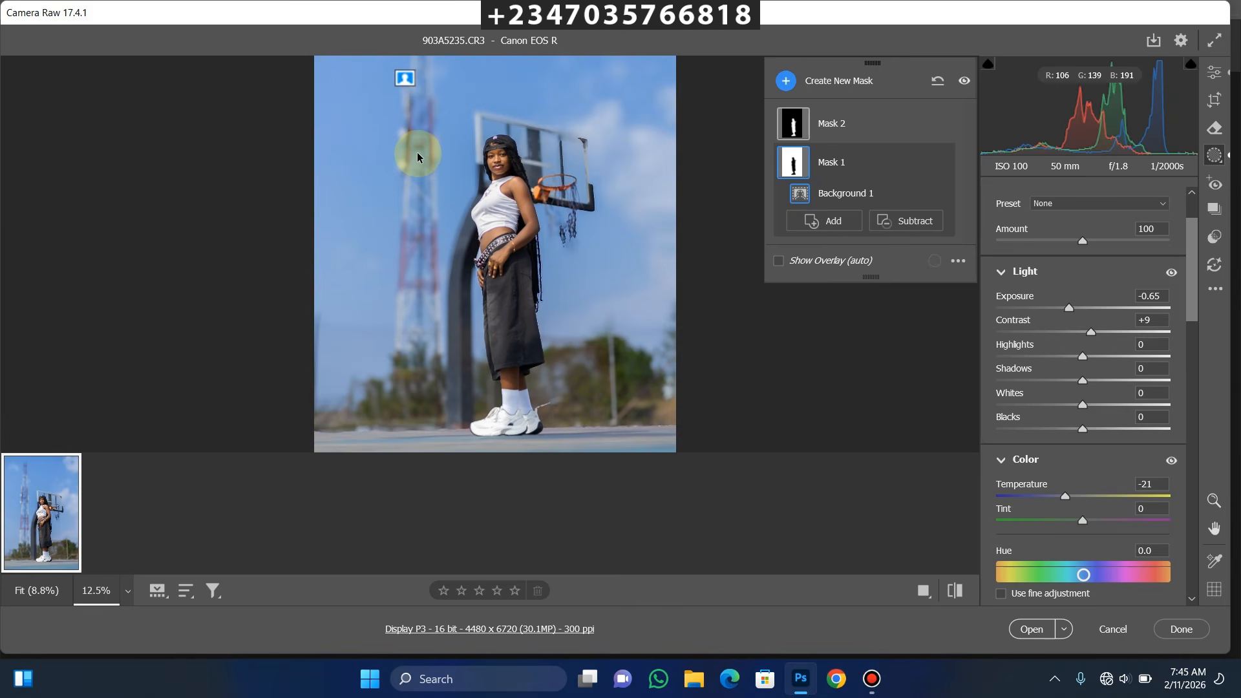
left_click(1031, 629)
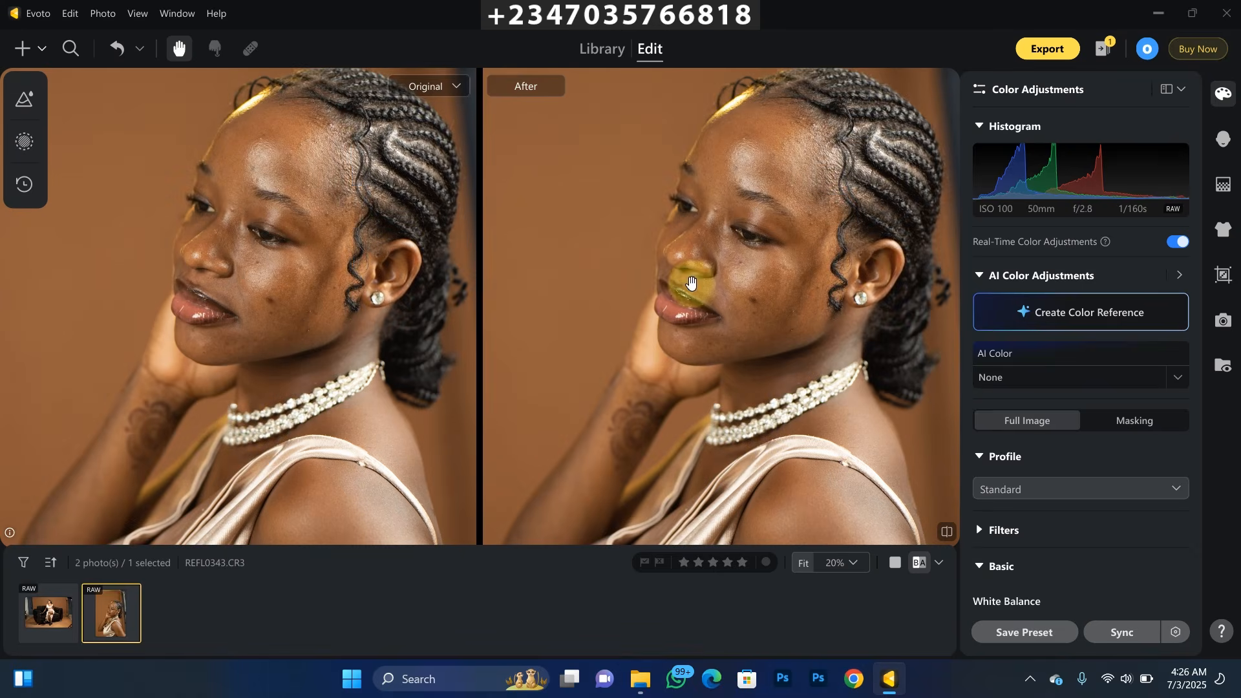
Set Freckles & Acne to 100 in the portrait retouching of the woman's close-up face
left_click(1223, 139)
scroll(734, 265, "up", 1)
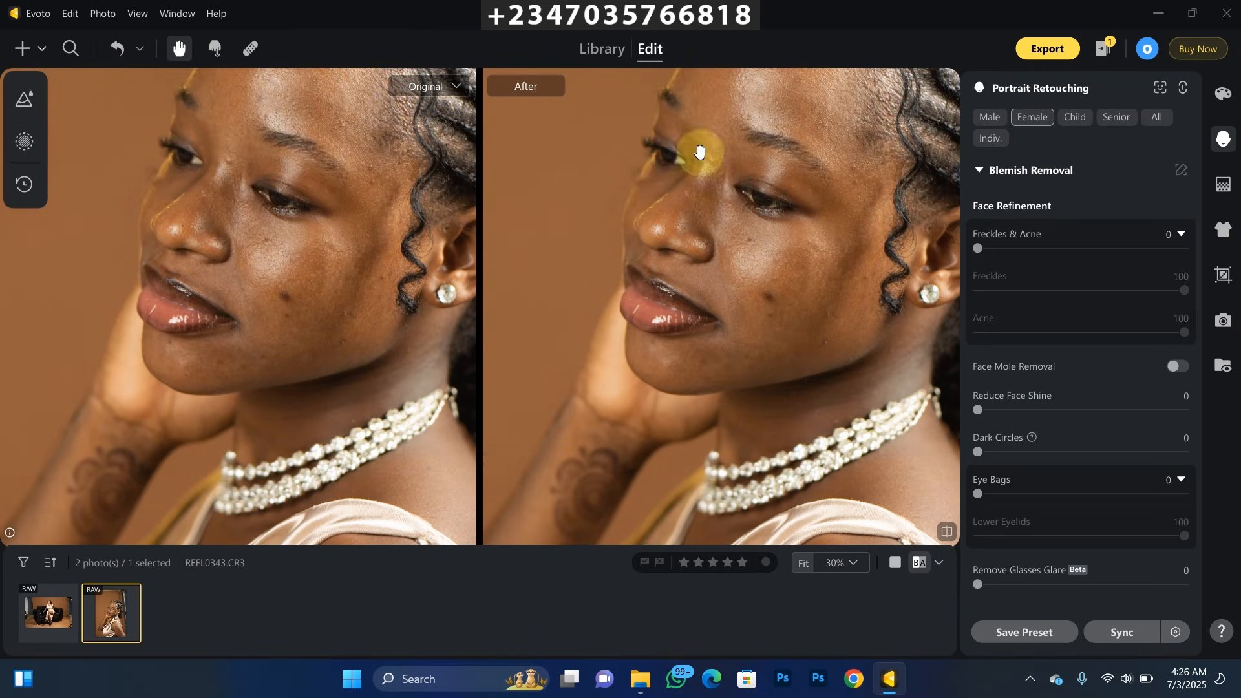
left_click_drag(978, 248, 1184, 248)
left_click_drag(772, 306, 739, 406)
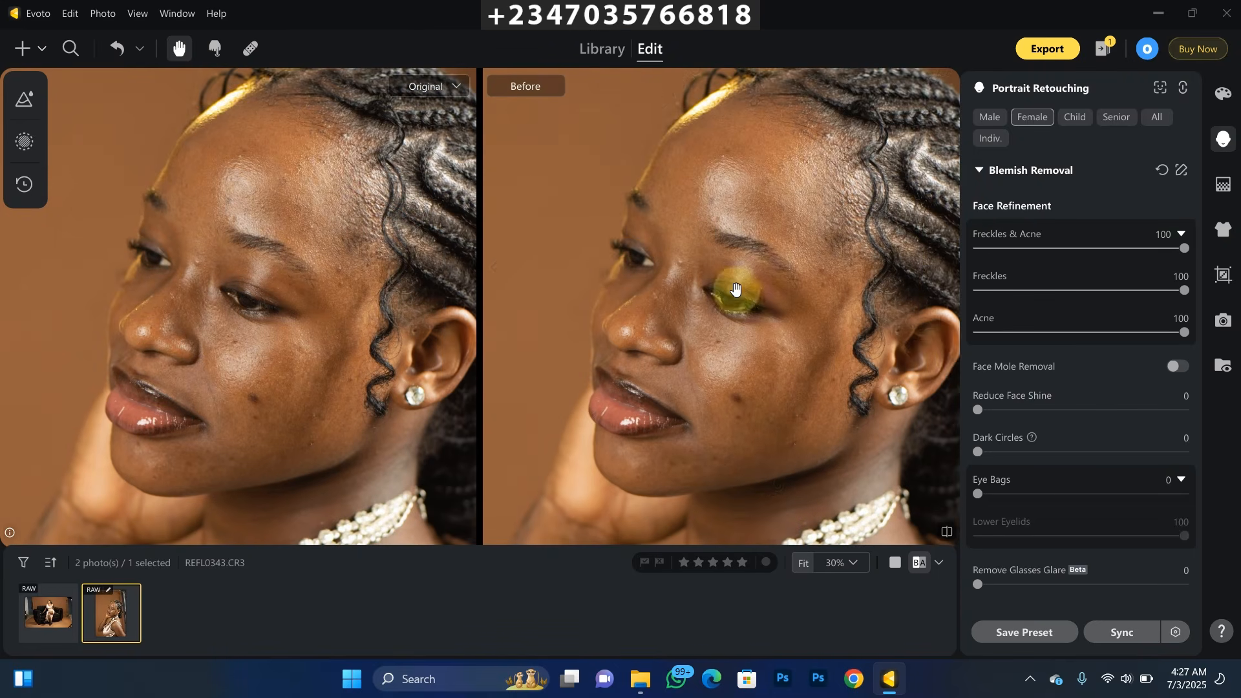
Smooth the facial skin with Frequency Separation at 100, High Frequency at 15 and Low Frequency at 91
left_click(980, 170)
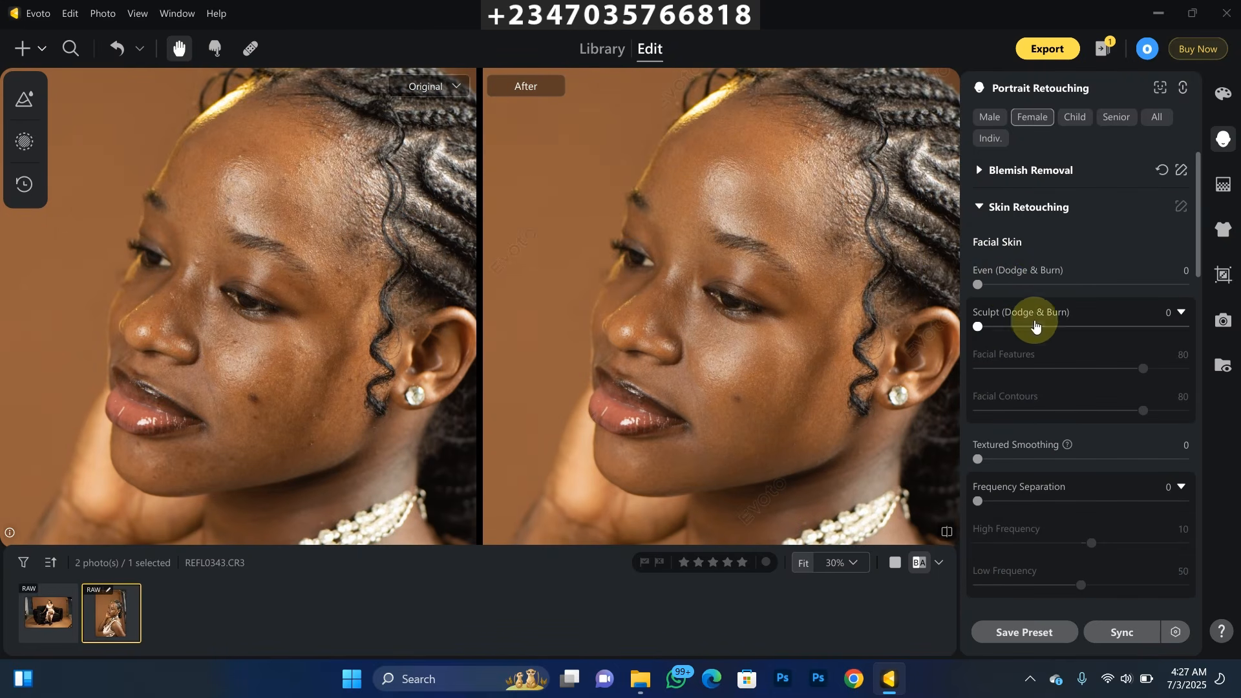
left_click_drag(978, 501, 1184, 501)
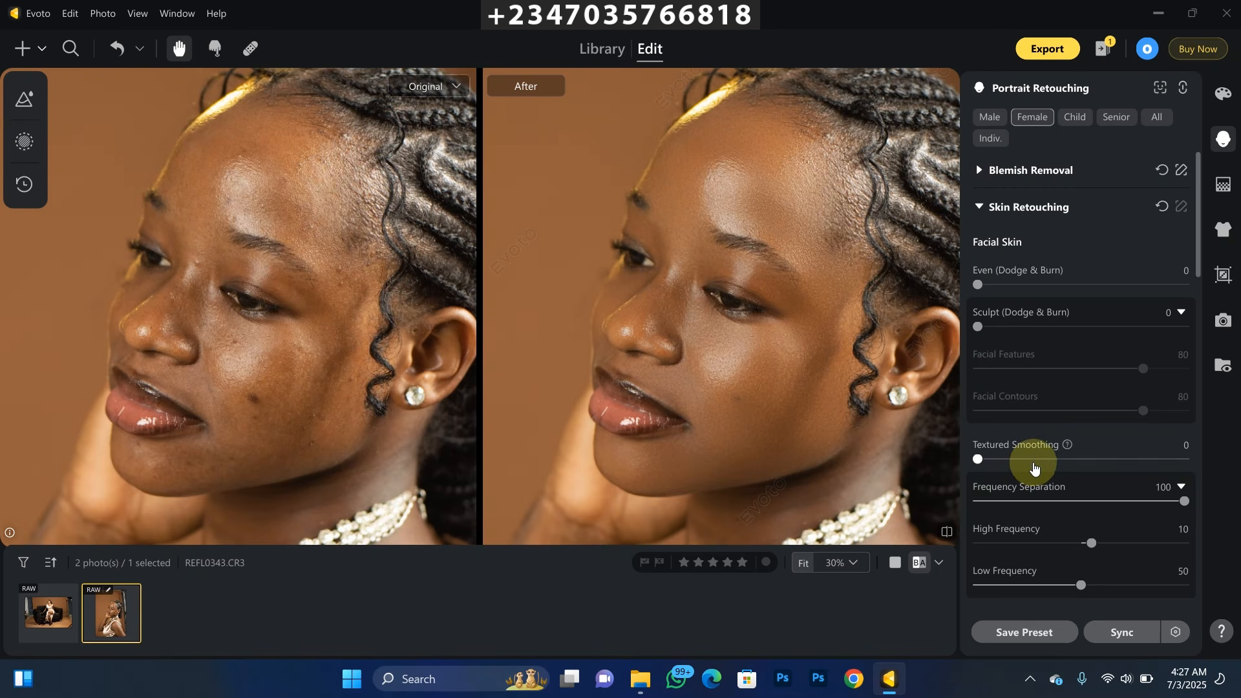
mouse_move(1092, 543)
left_mouse_down()
mouse_move(1126, 543)
mouse_move(1053, 543)
mouse_move(1096, 543)
left_mouse_up()
scroll(1054, 577, "down", 3)
left_click_drag(1080, 399, 1166, 399)
Set the facial skin's Even (Dodge & Burn) to 100 and Sculpt (Dodge & Burn) to 77
scroll(983, 263, "up", 3)
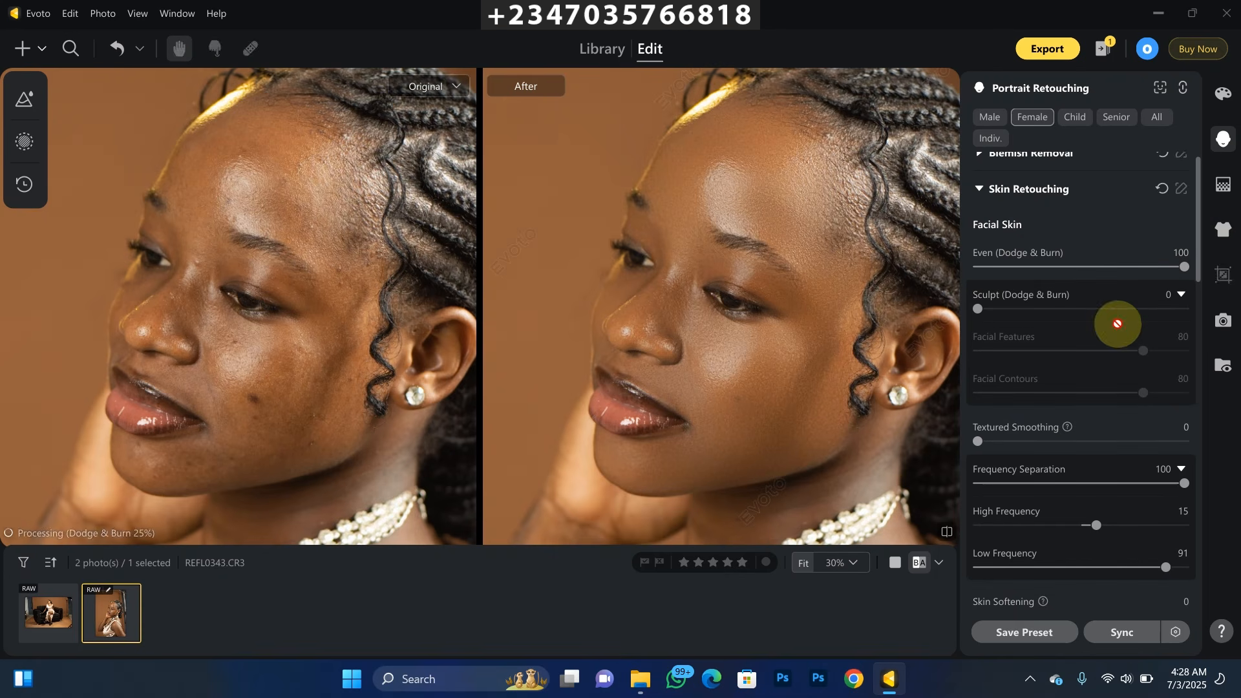
left_click(1135, 309)
key("ctrl+0")
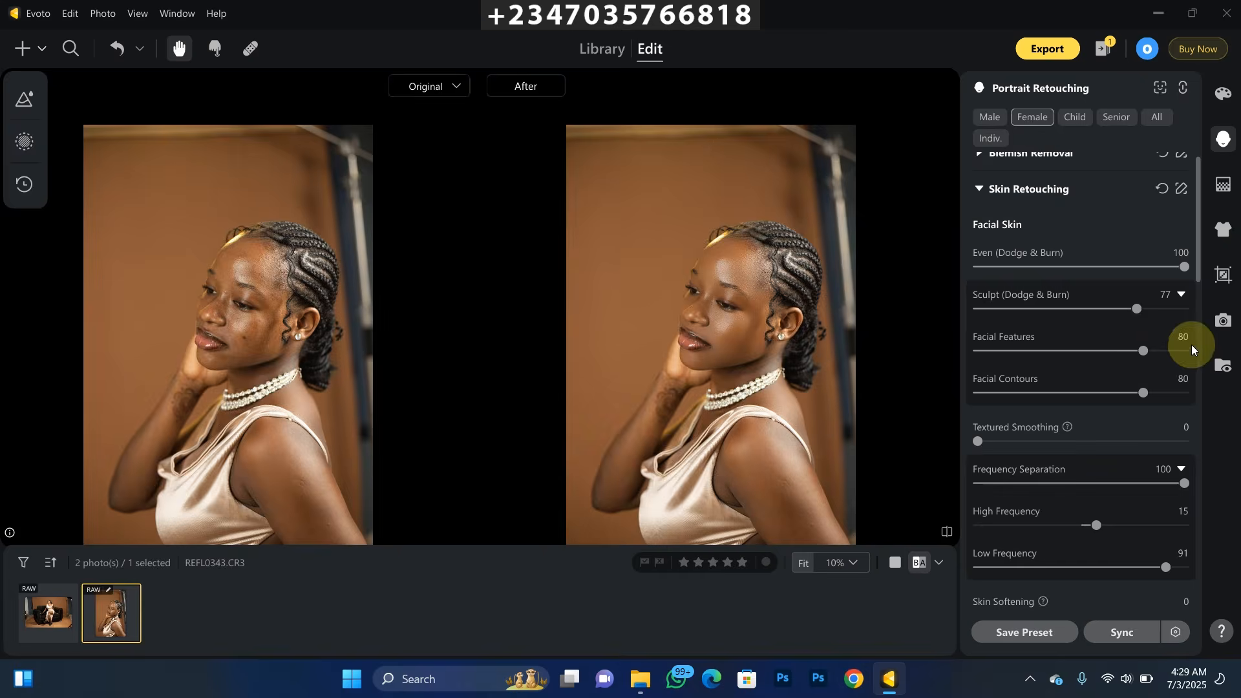
Set the body skin's Frequency Separation to 100, High Frequency to -33 and Low Frequency to 81, and increase its Even (Dodge & Burn)
scroll(1164, 365, "down", 5)
left_click(1184, 390)
left_click(1019, 431)
left_click(1147, 473)
left_click(1047, 432)
left_click(1141, 348)
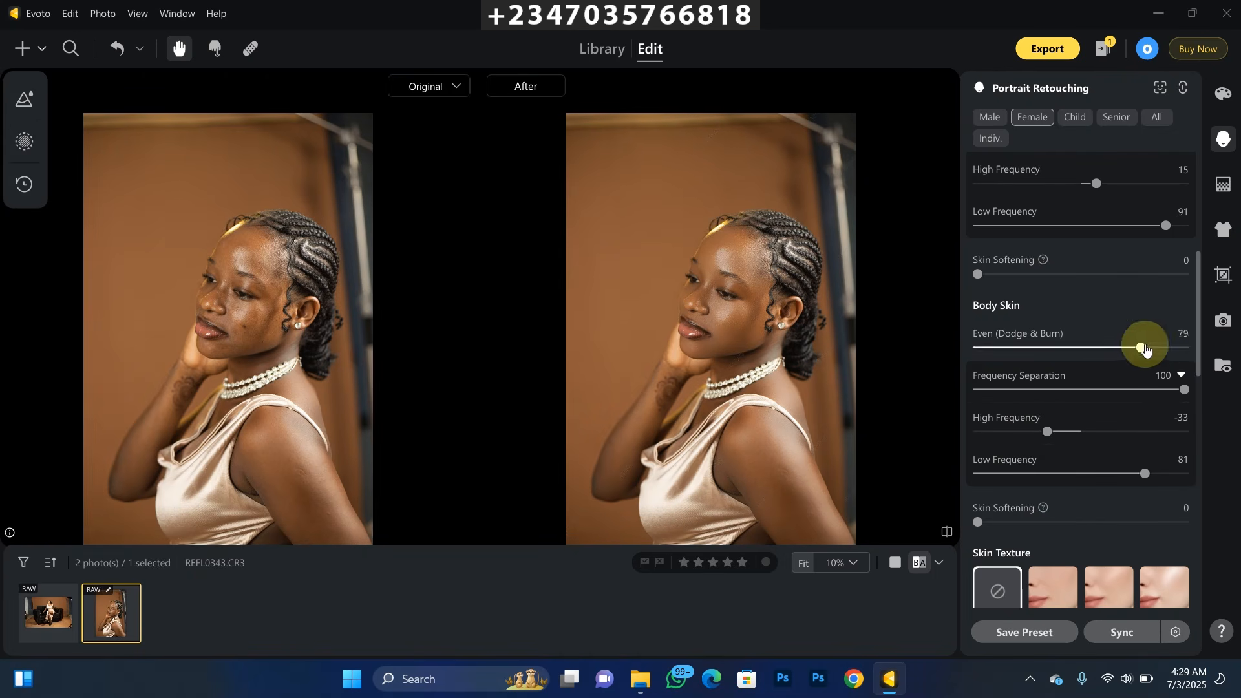
left_click(1160, 347)
Apply the muted rose-brown skin tone, increase its amount and raise Skin Radiance
scroll(1160, 348, "down", 2)
scroll(1042, 397, "down", 6)
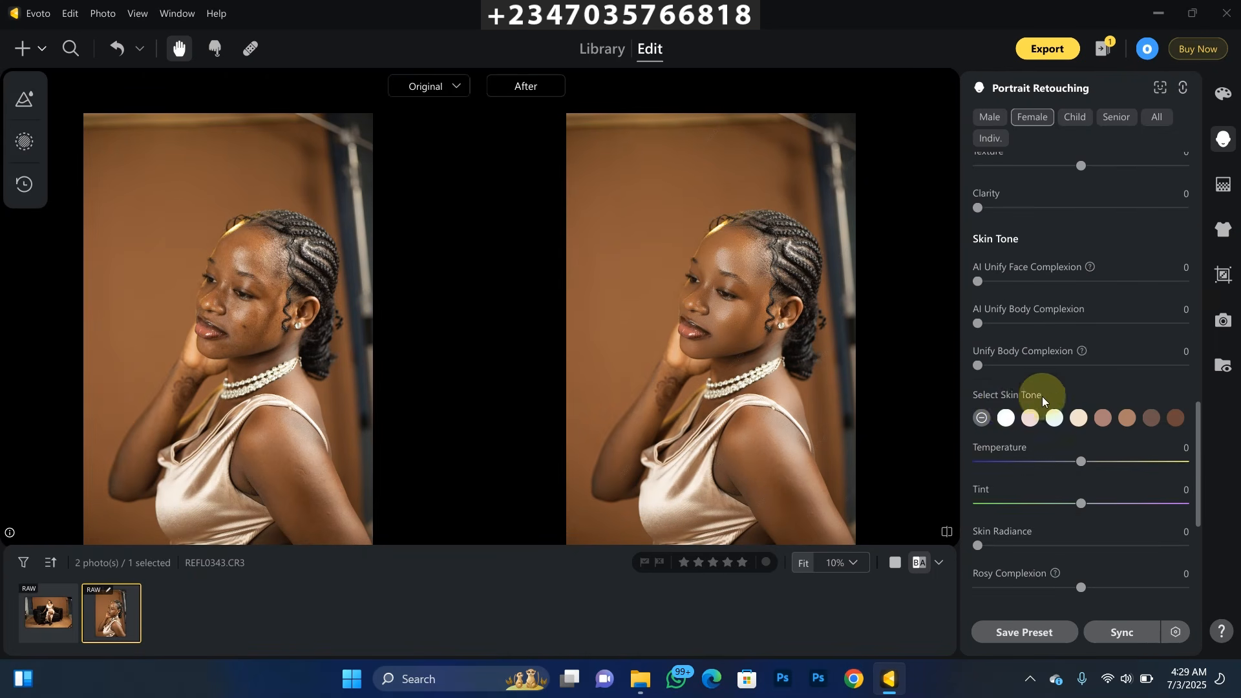
left_click(1078, 419)
left_click(1103, 419)
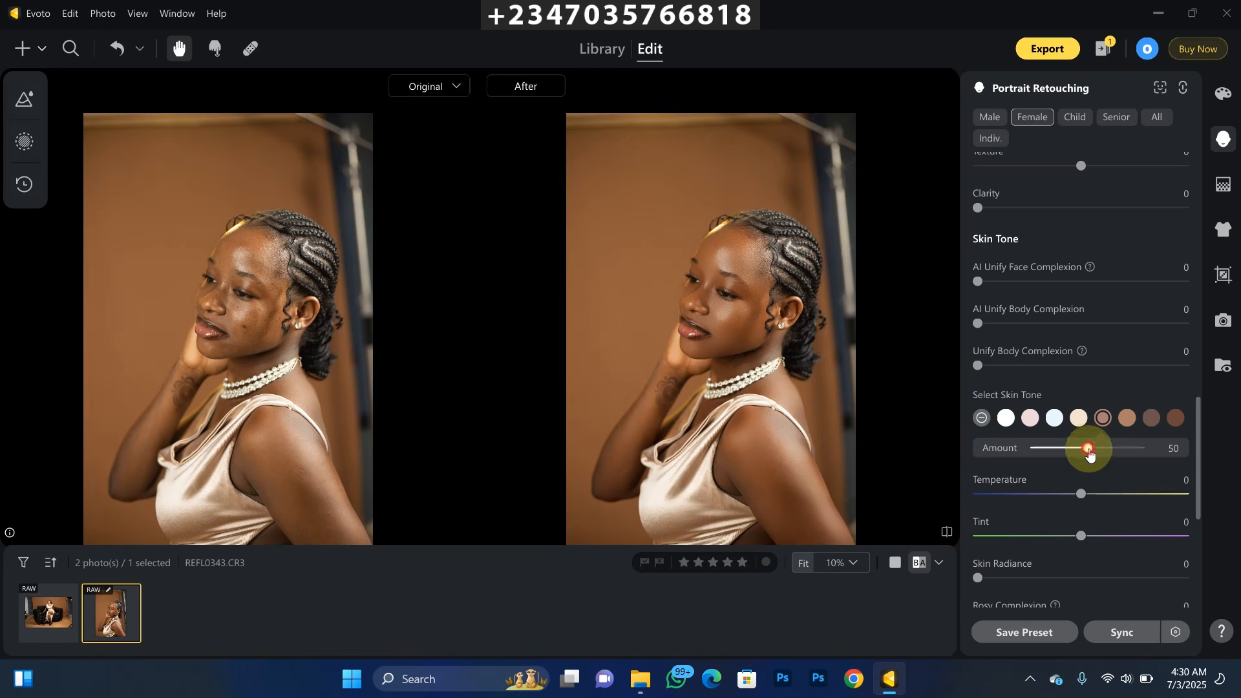
left_click(1129, 448)
left_click(1040, 579)
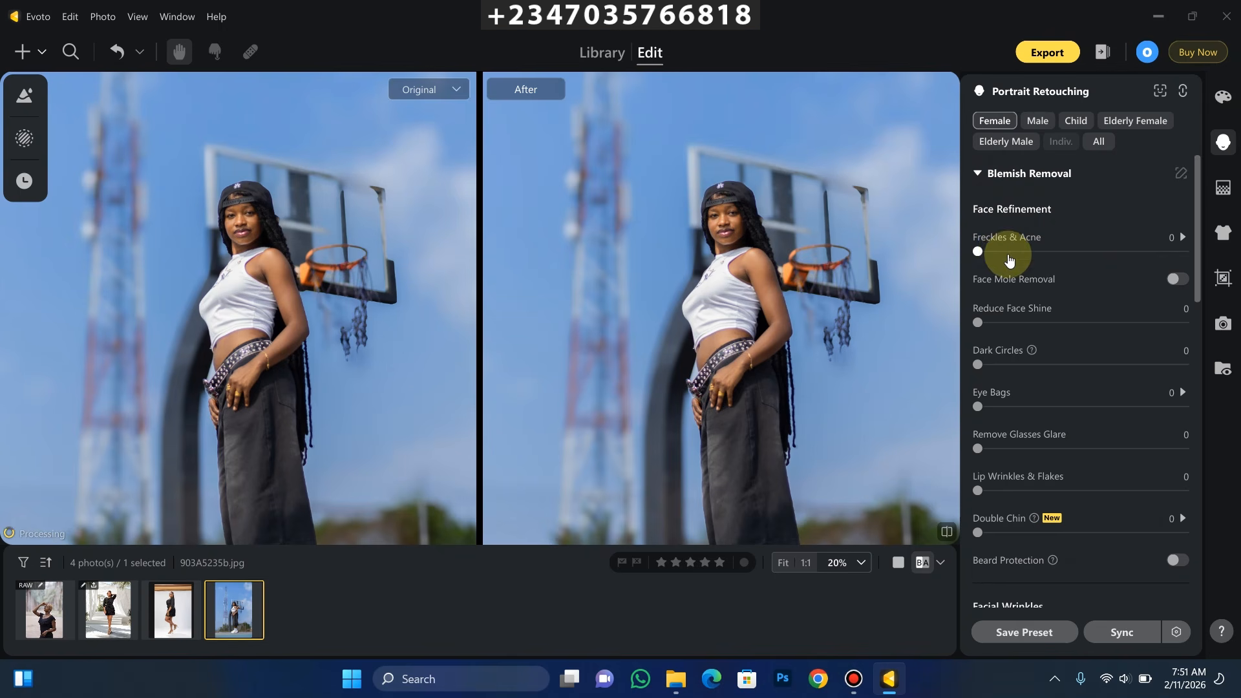
Set Freckles & Acne, Dark Circles and Eye Bags to 100 for the woman in the basketball hoop photo
left_click_drag(977, 251, 1186, 252)
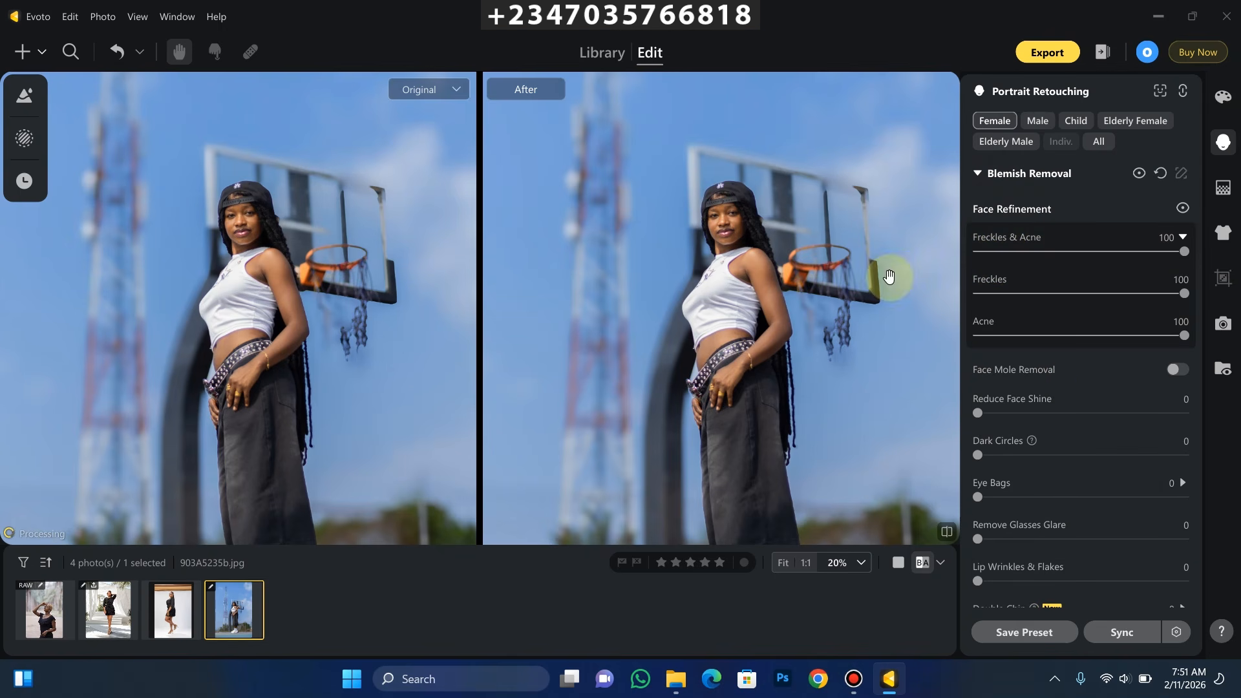
scroll(1068, 369, "down", 2)
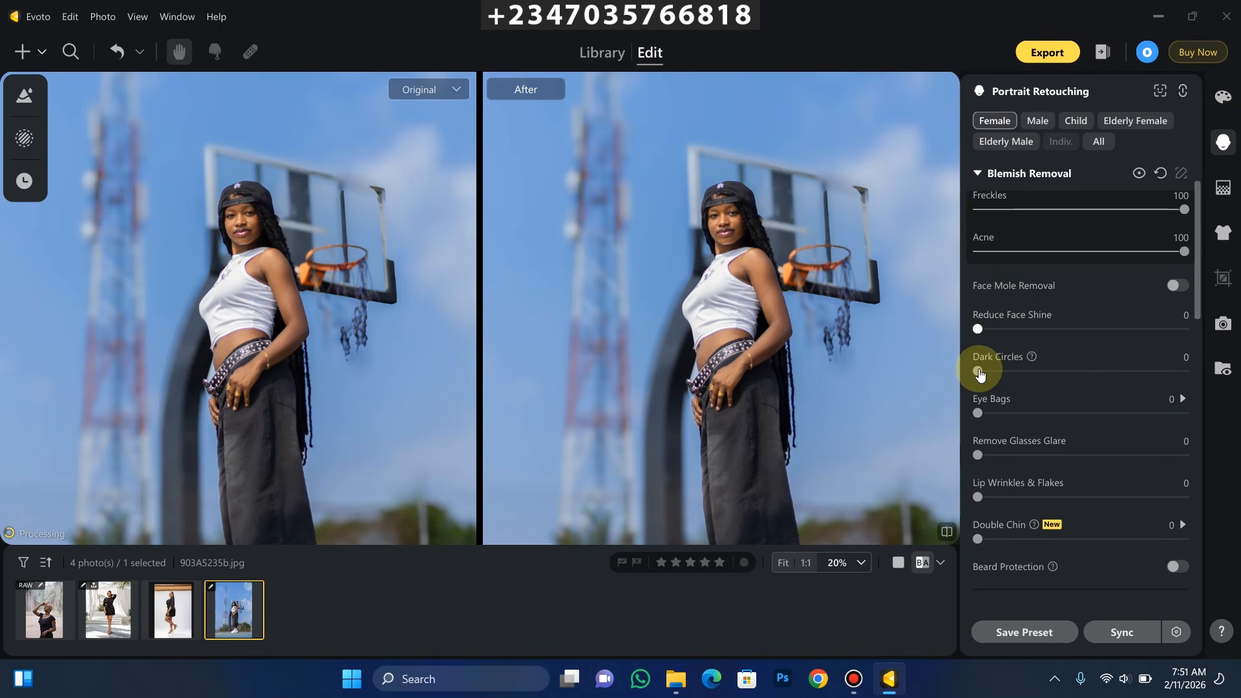
left_click_drag(979, 373, 1219, 370)
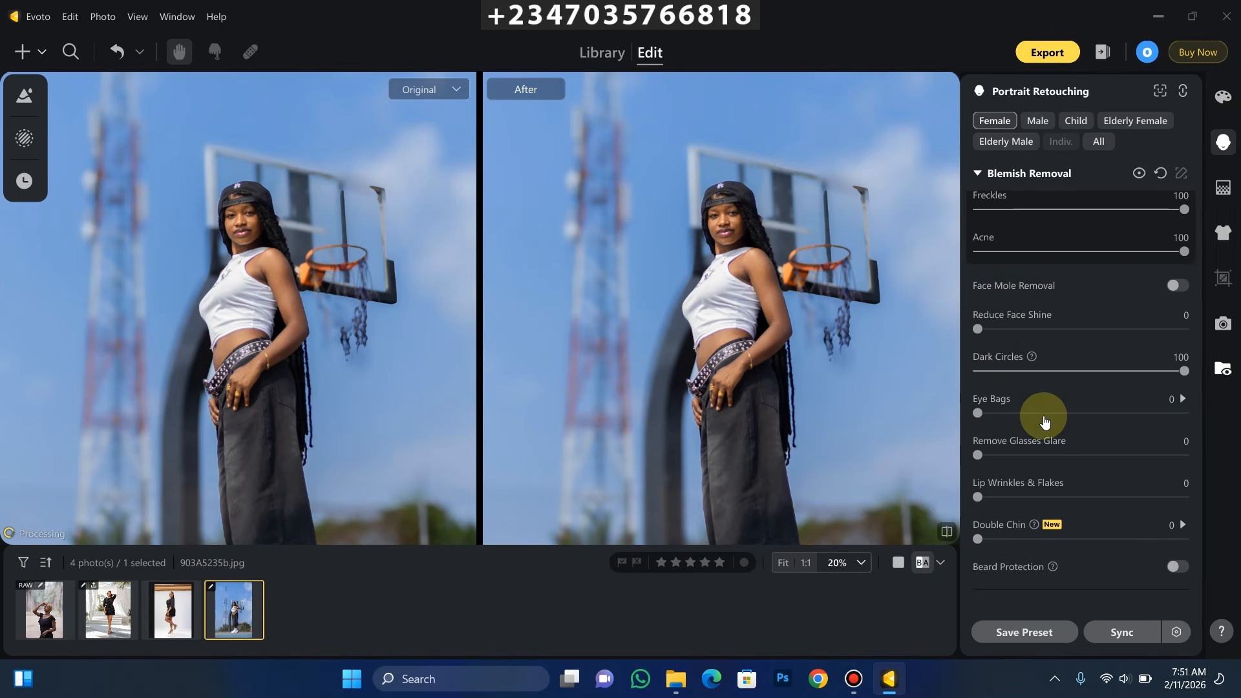
left_click_drag(1050, 415, 1219, 416)
left_click(1101, 404)
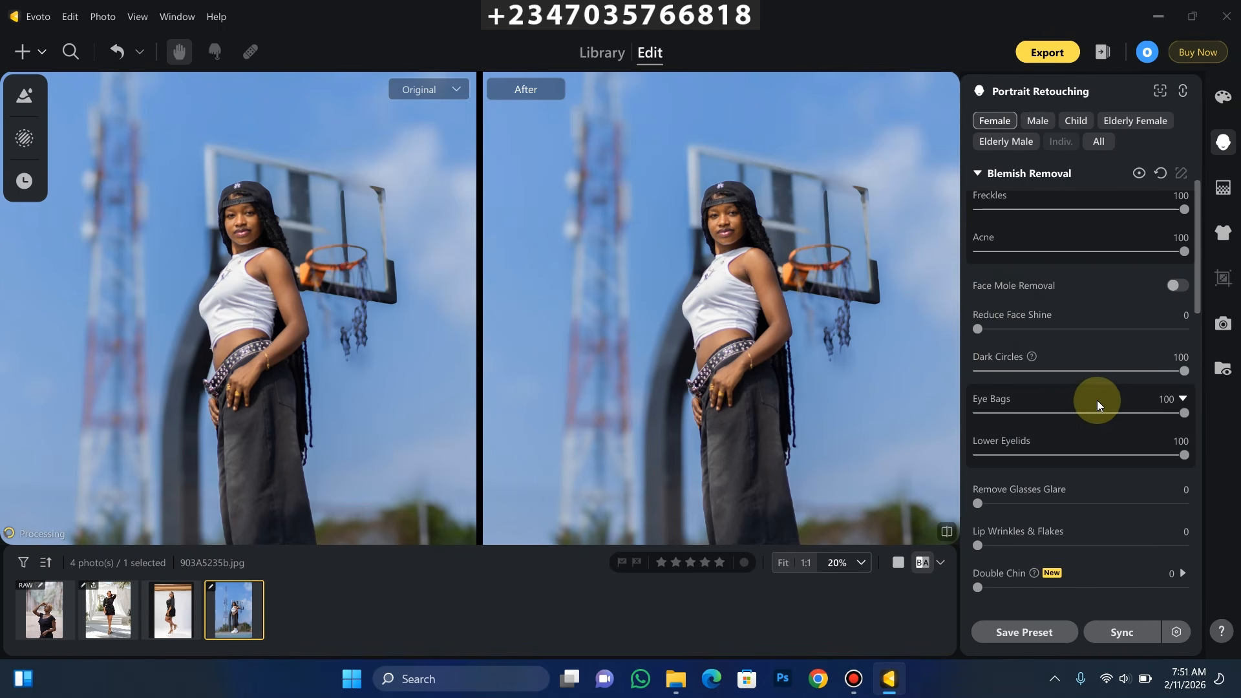
Set Body Blemishes and Neck Wrinkles to 100 in the body refinement settings
scroll(1096, 401, "down", 6)
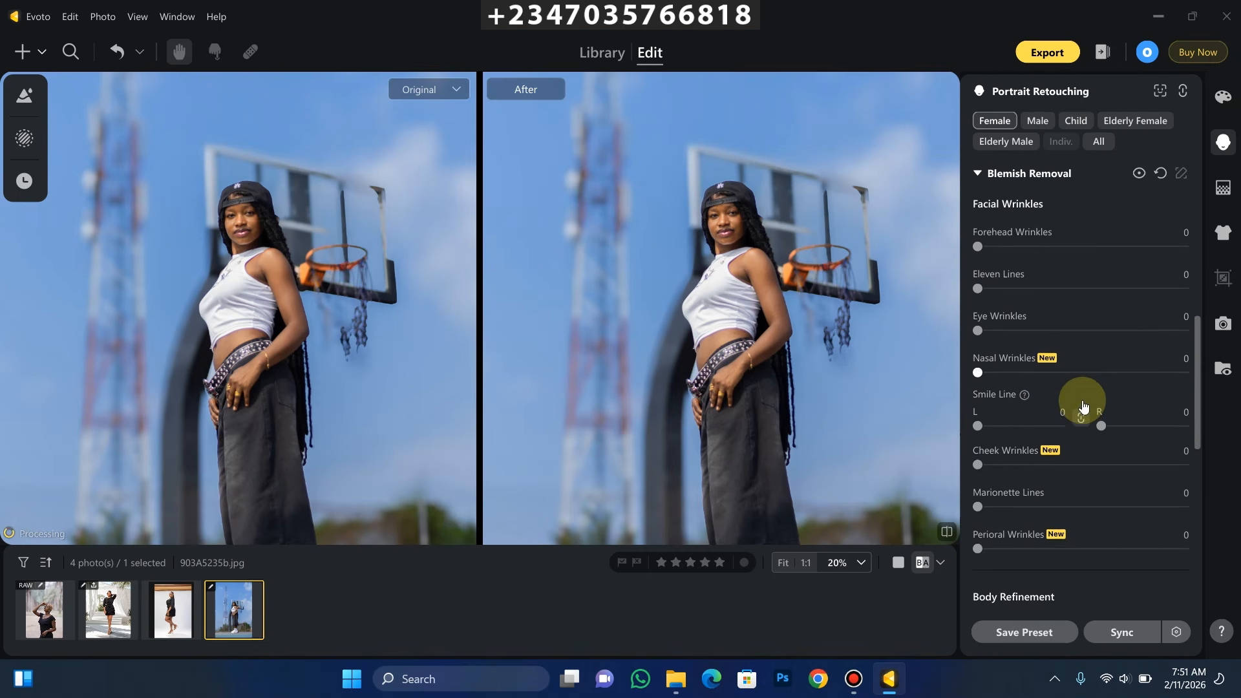
scroll(1083, 405, "down", 6)
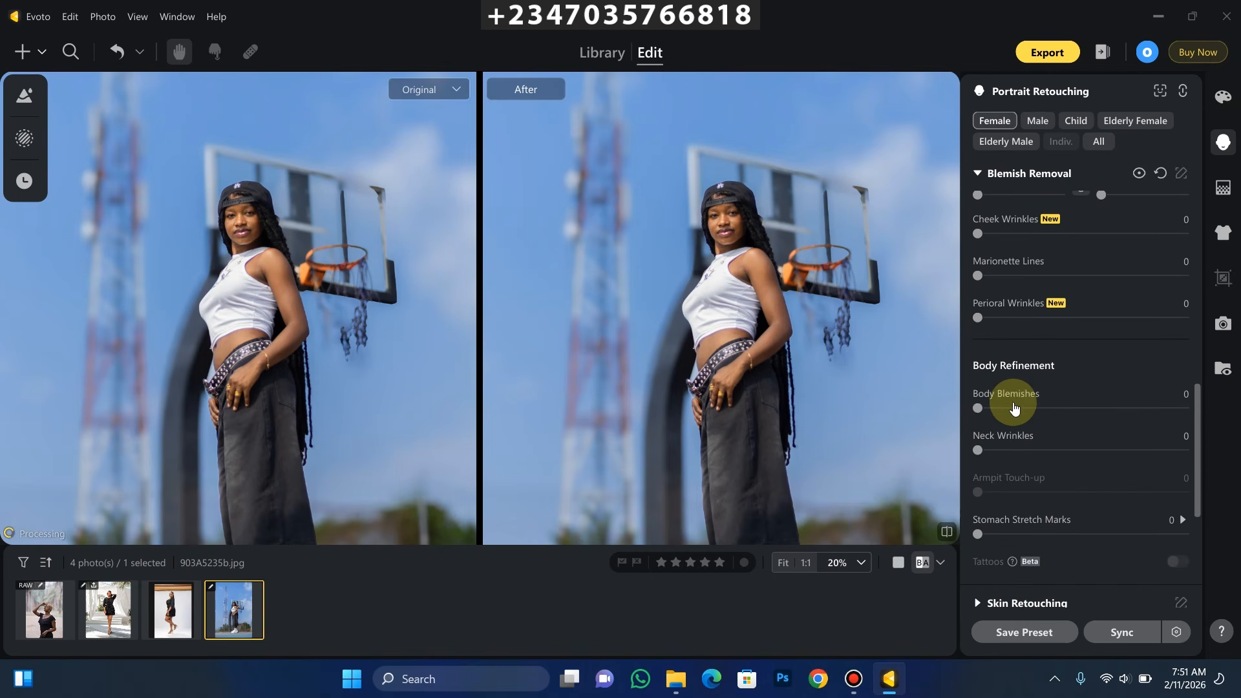
left_click_drag(977, 408, 1188, 408)
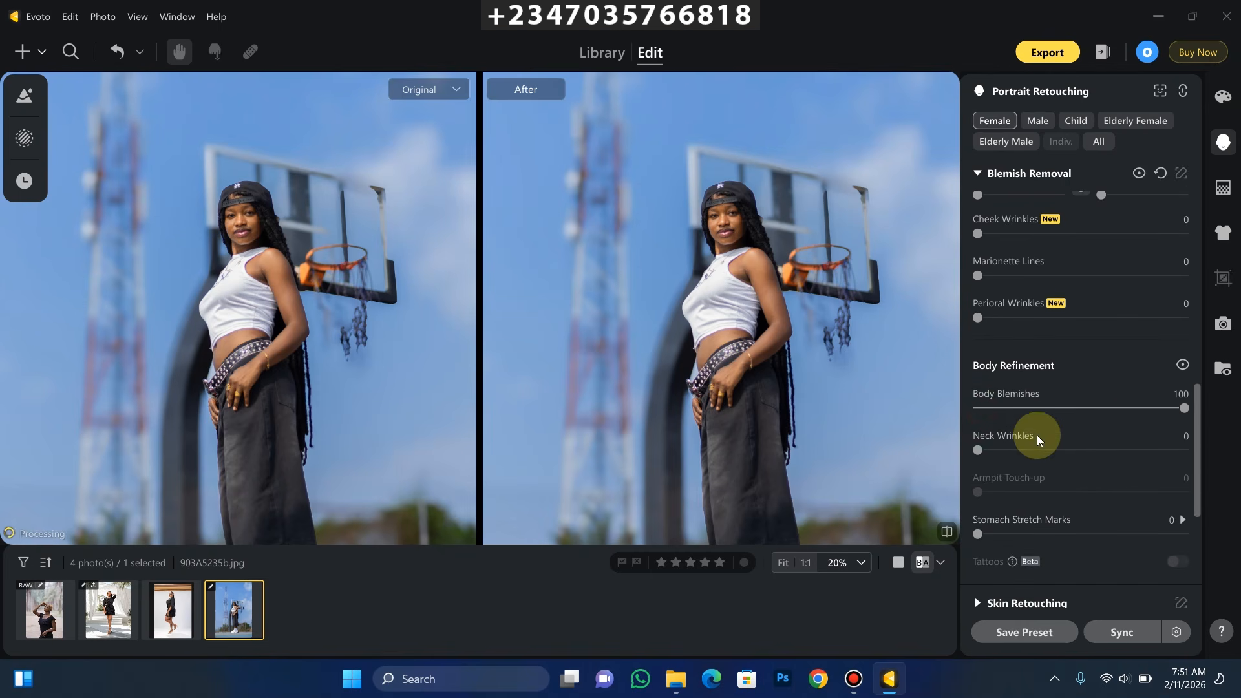
left_click_drag(977, 450, 1188, 451)
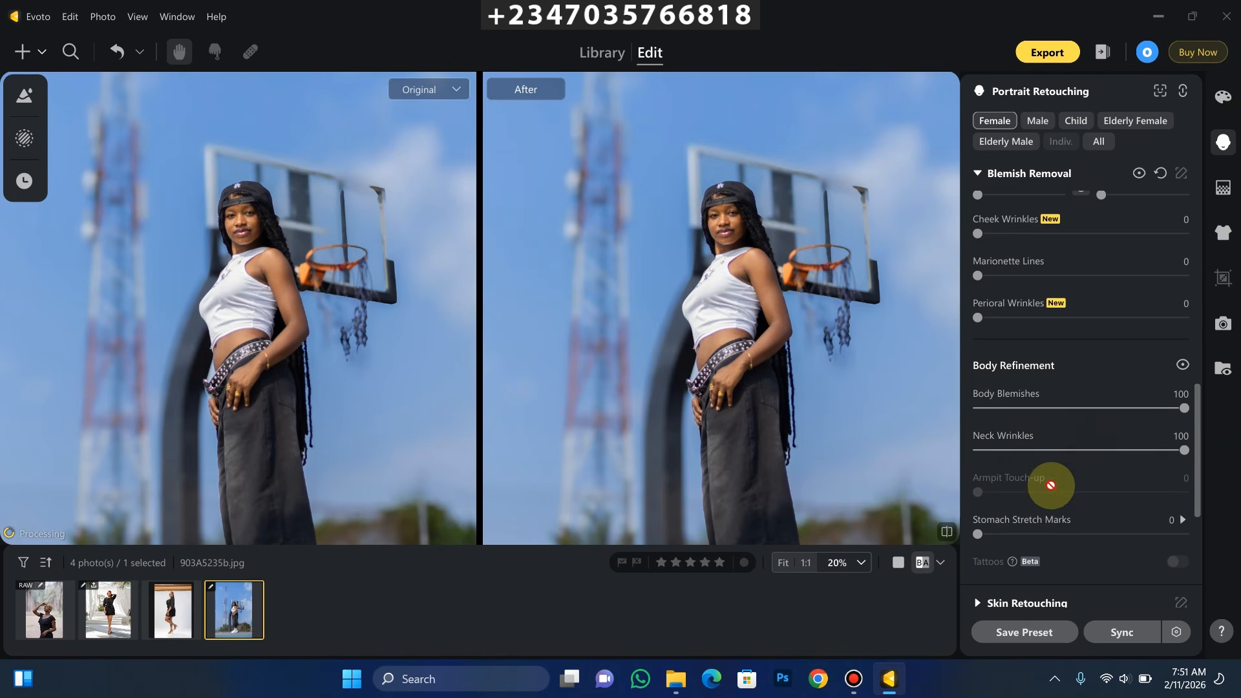
scroll(1052, 481, "down", 2)
Set the facial skin's Frequency Separation and Low Frequency to 100 and Textured Smoothing to 54
scroll(1056, 462, "up", 12)
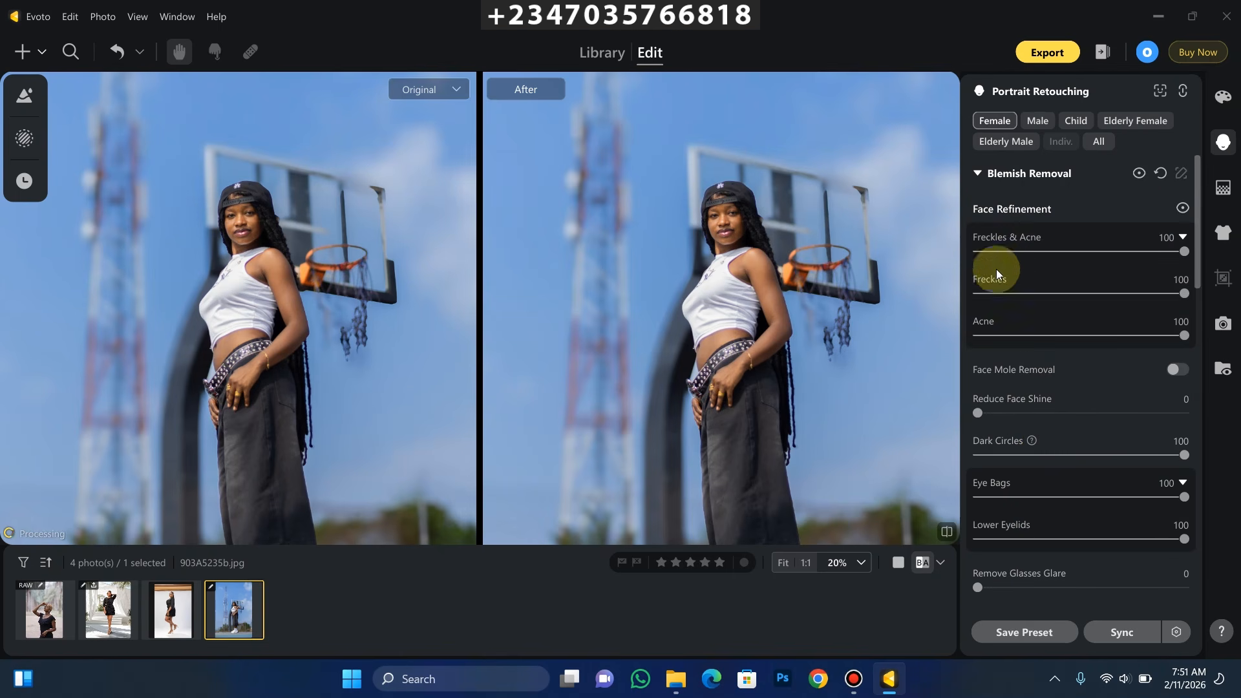
left_click(977, 173)
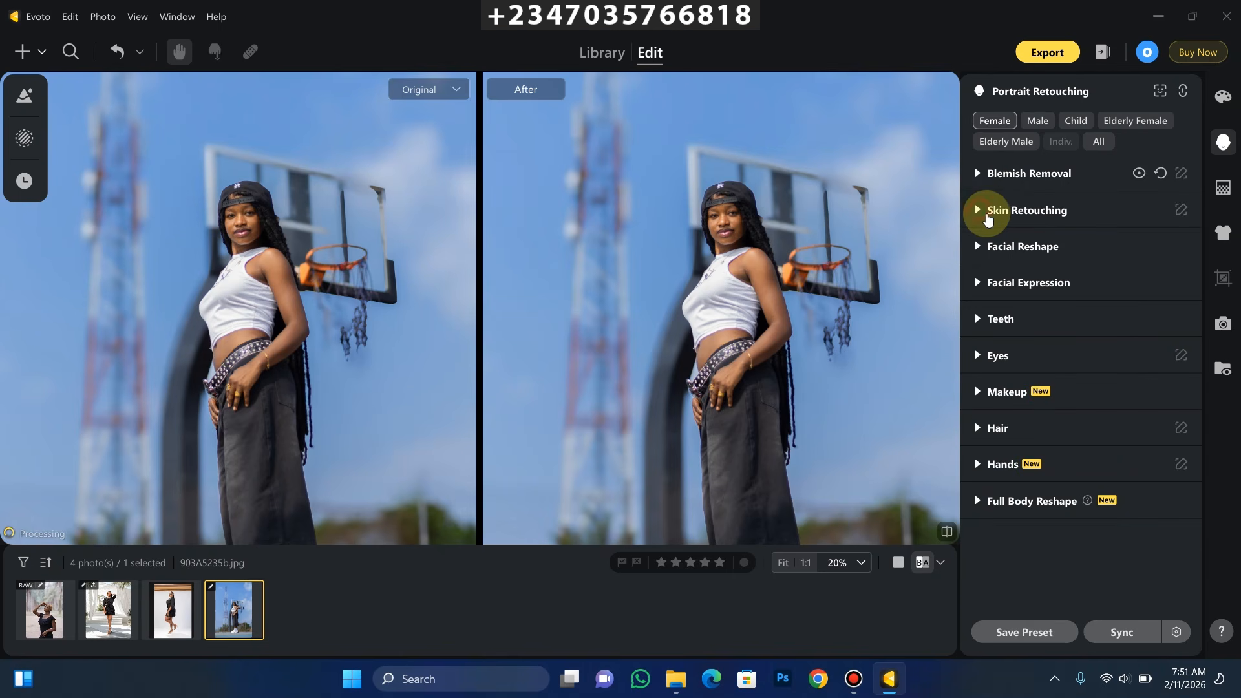
left_click(988, 218)
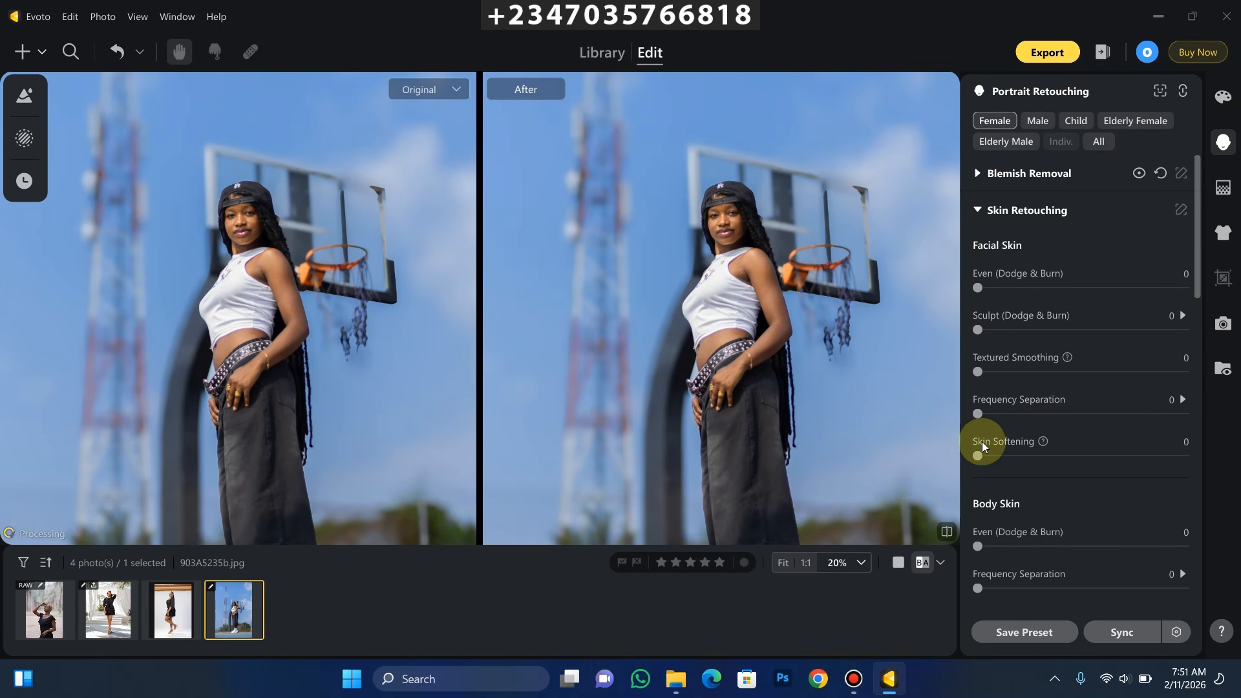
left_click_drag(979, 412, 1220, 411)
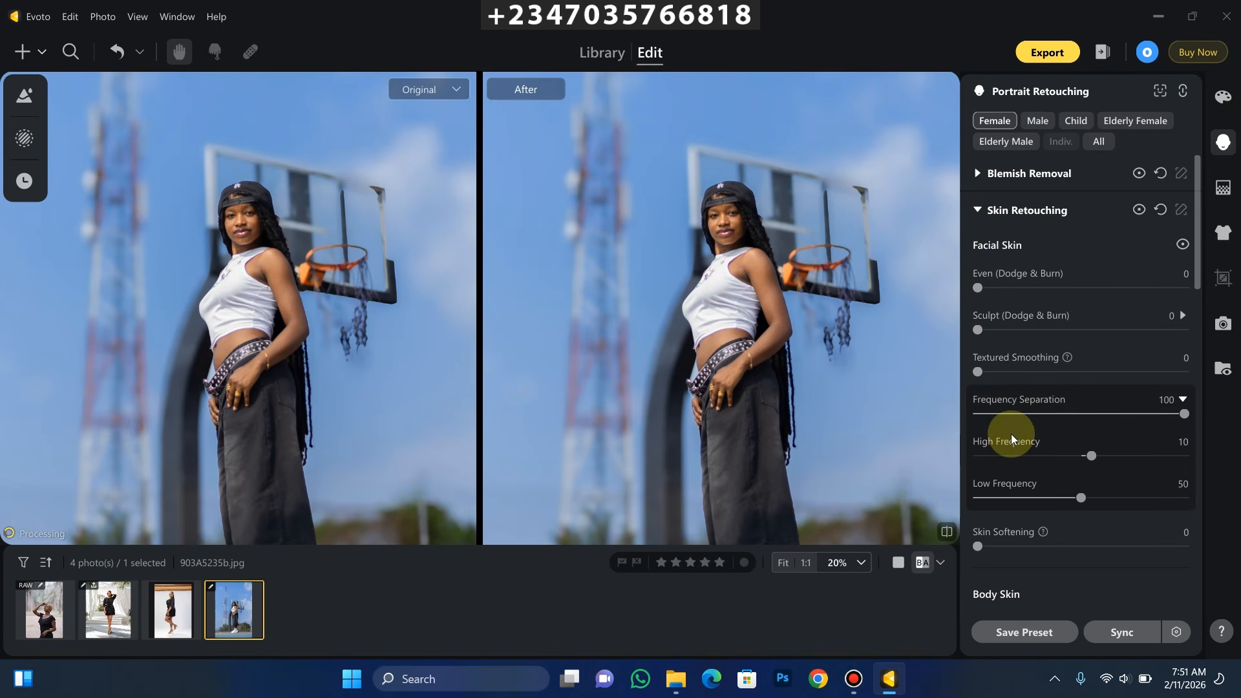
left_click_drag(1079, 498, 1208, 501)
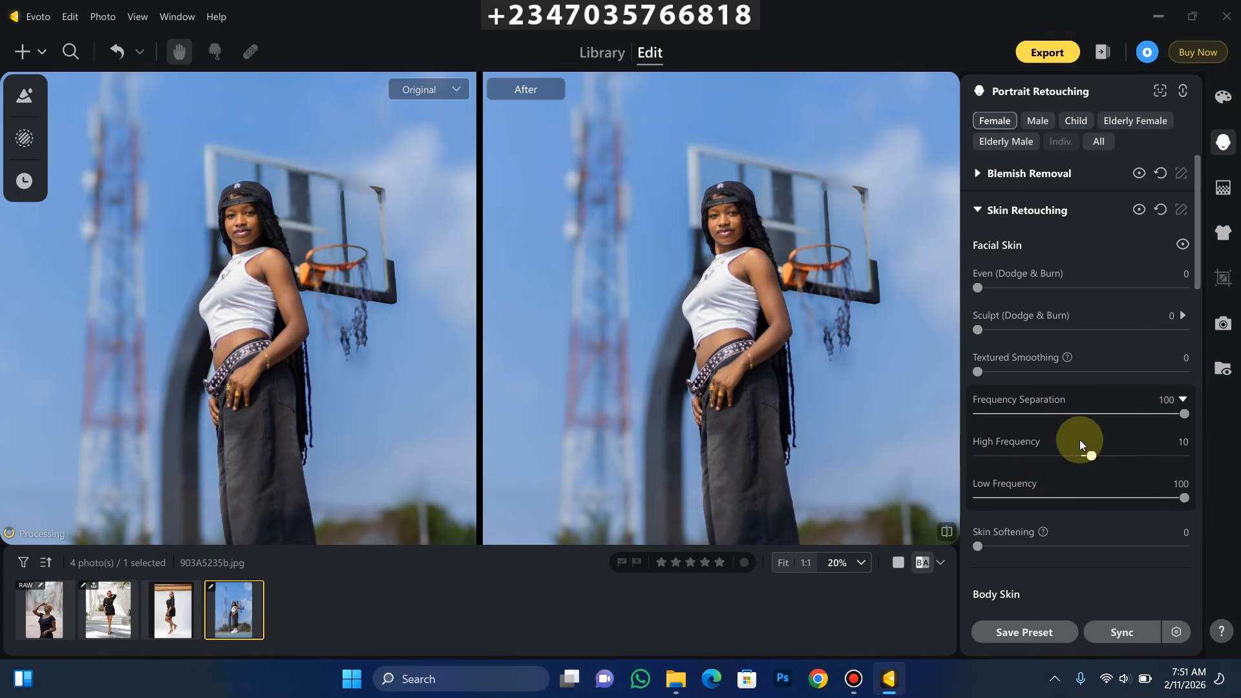
left_click_drag(976, 372, 1018, 373)
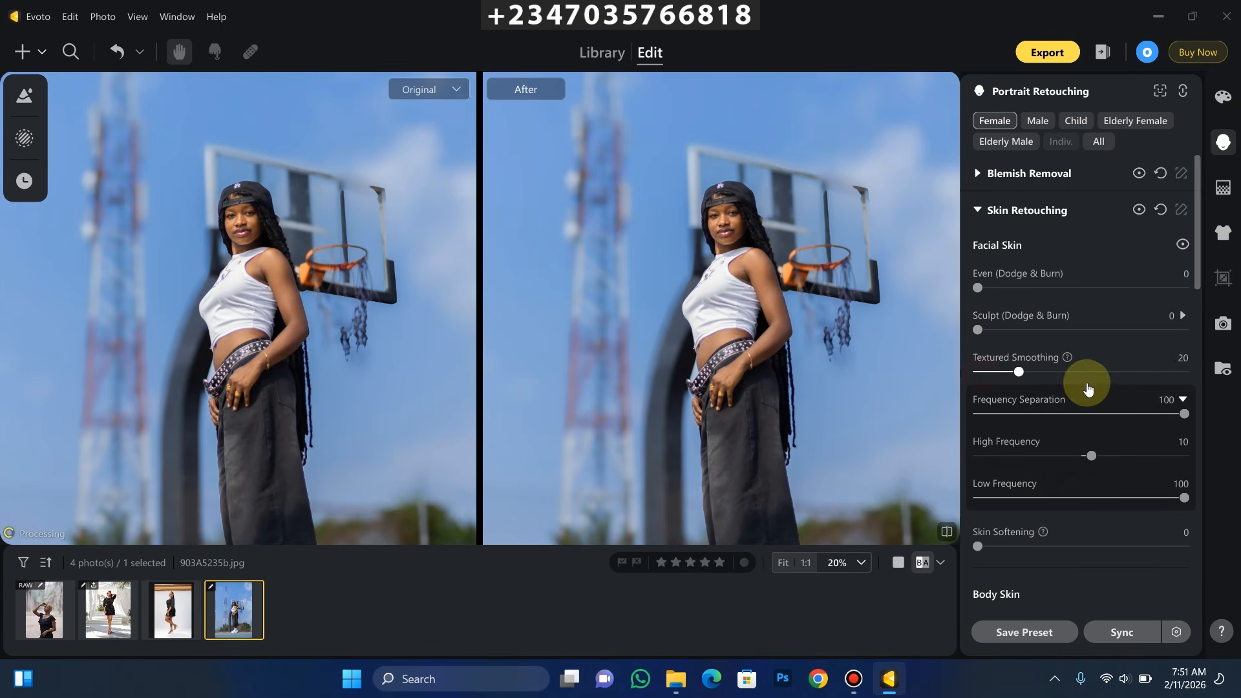
Set the body skin's Frequency Separation to 100 and increase its Low Frequency
scroll(1050, 502, "down", 5)
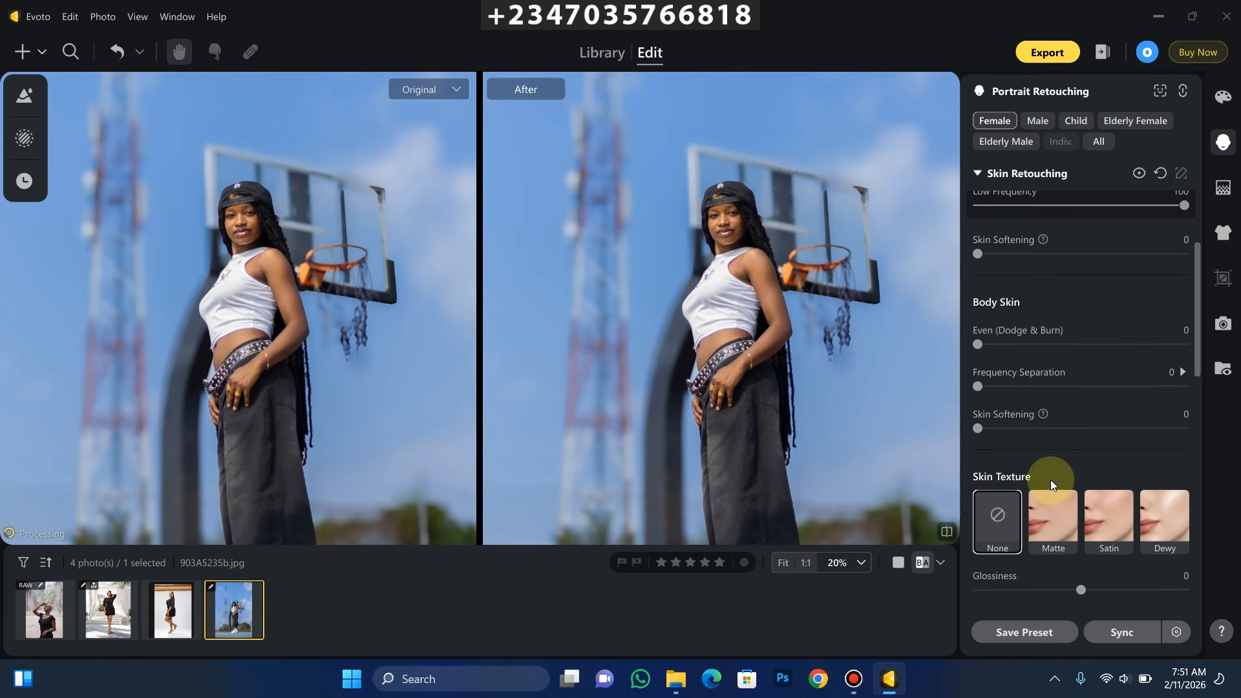
scroll(1049, 461, "down", 1)
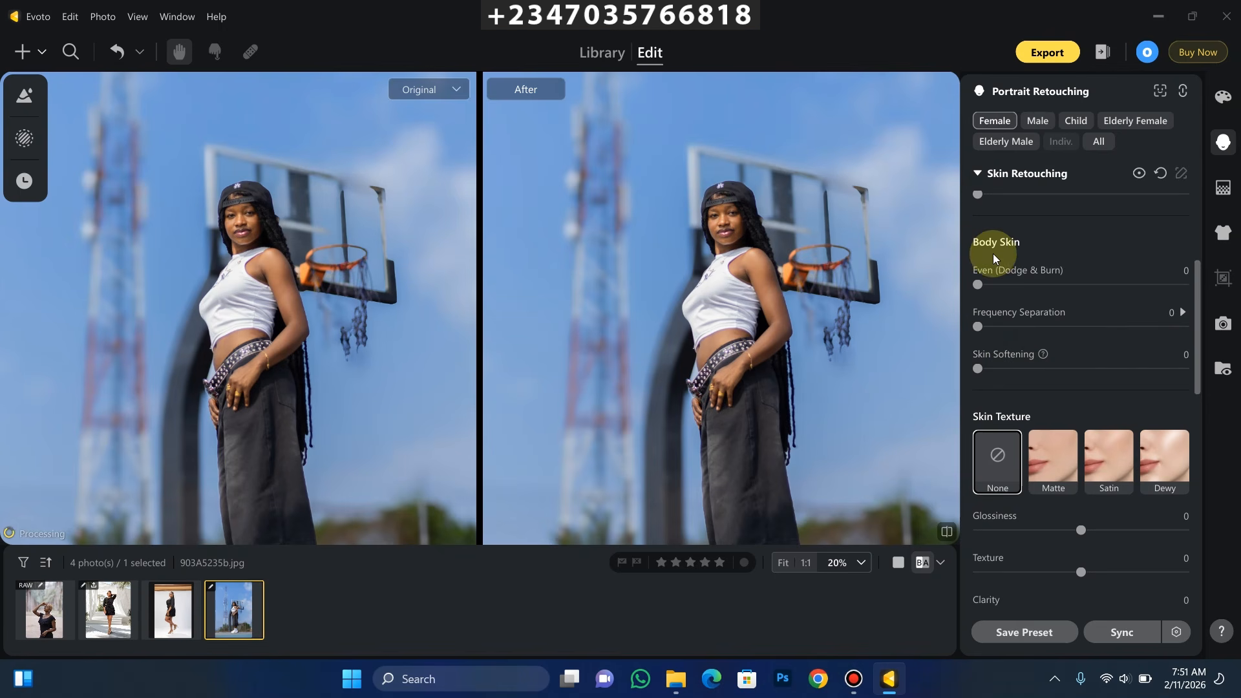
scroll(975, 241, "up", 5)
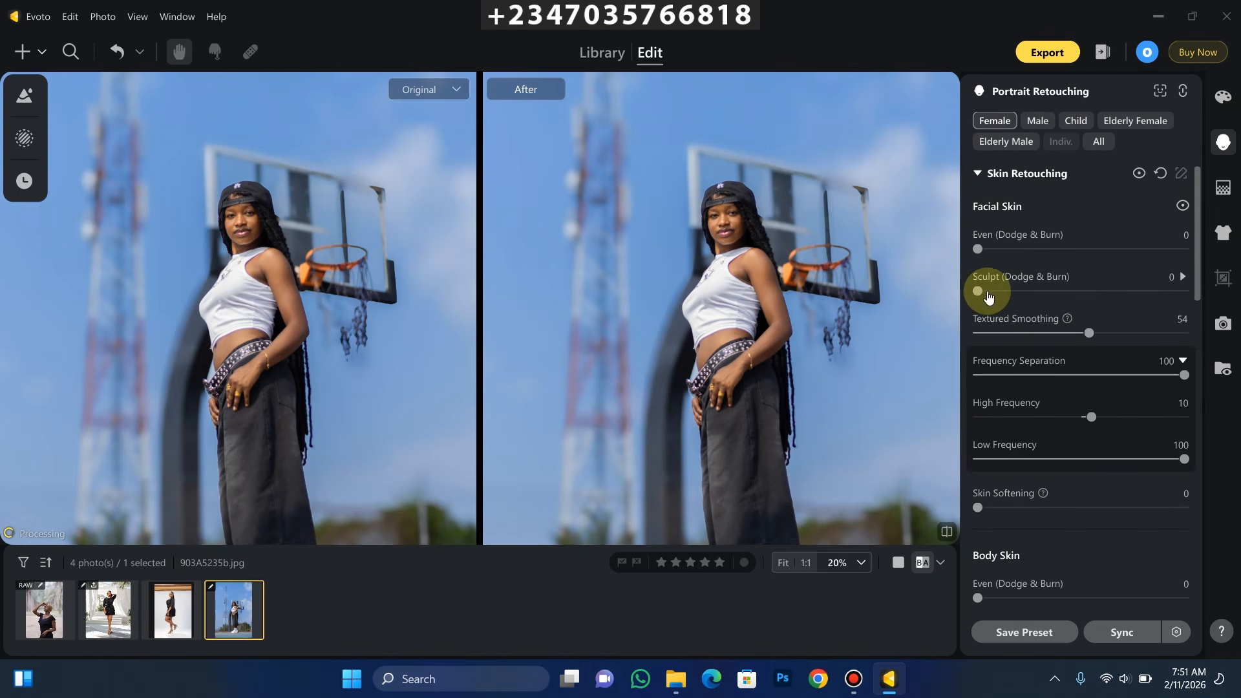
scroll(1006, 435, "down", 2)
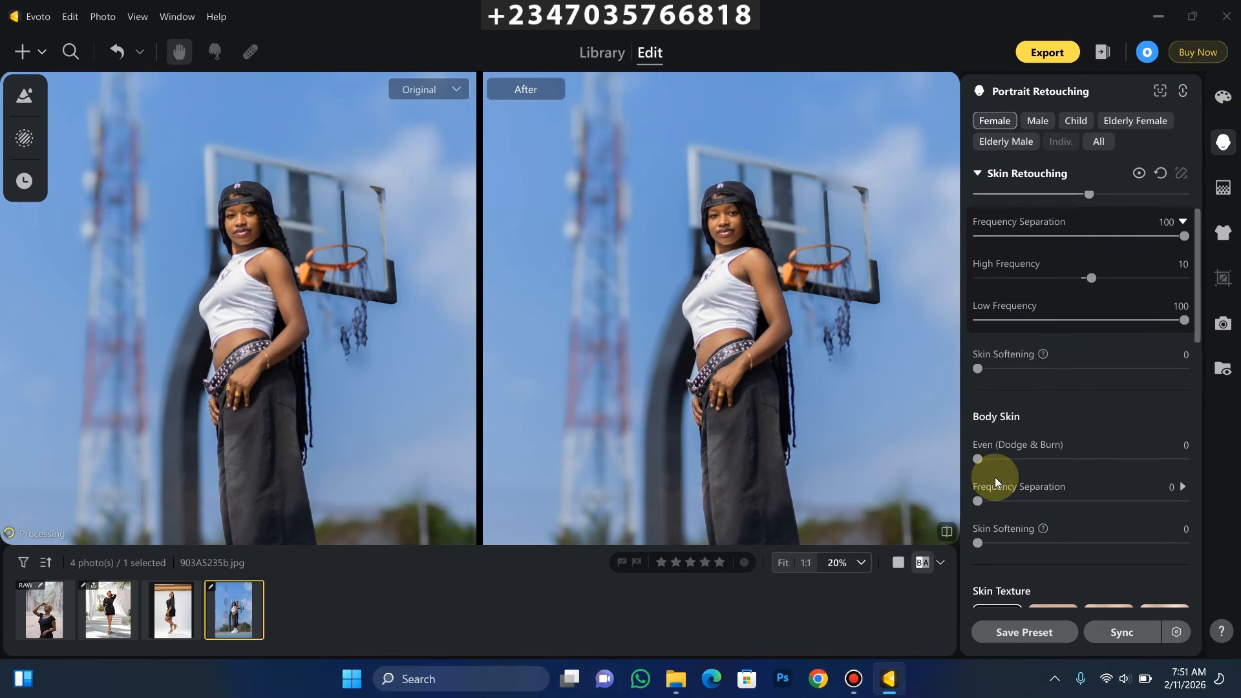
left_click_drag(987, 506, 1166, 502)
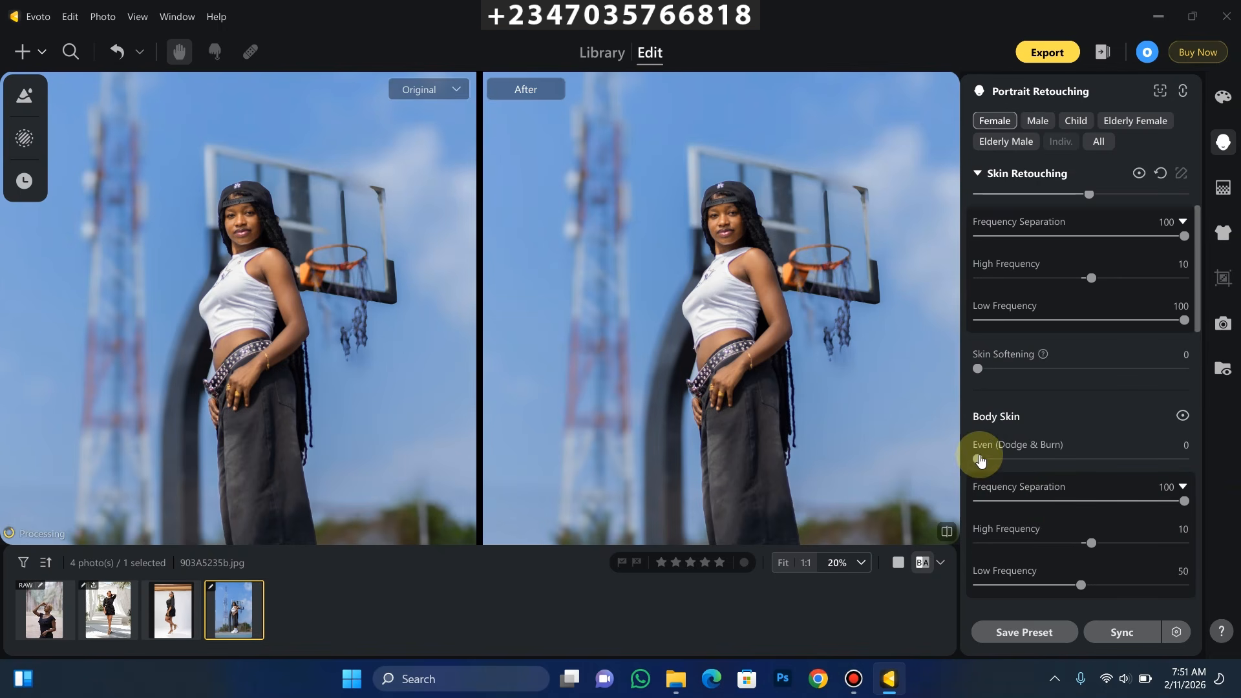
scroll(980, 459, "down", 2)
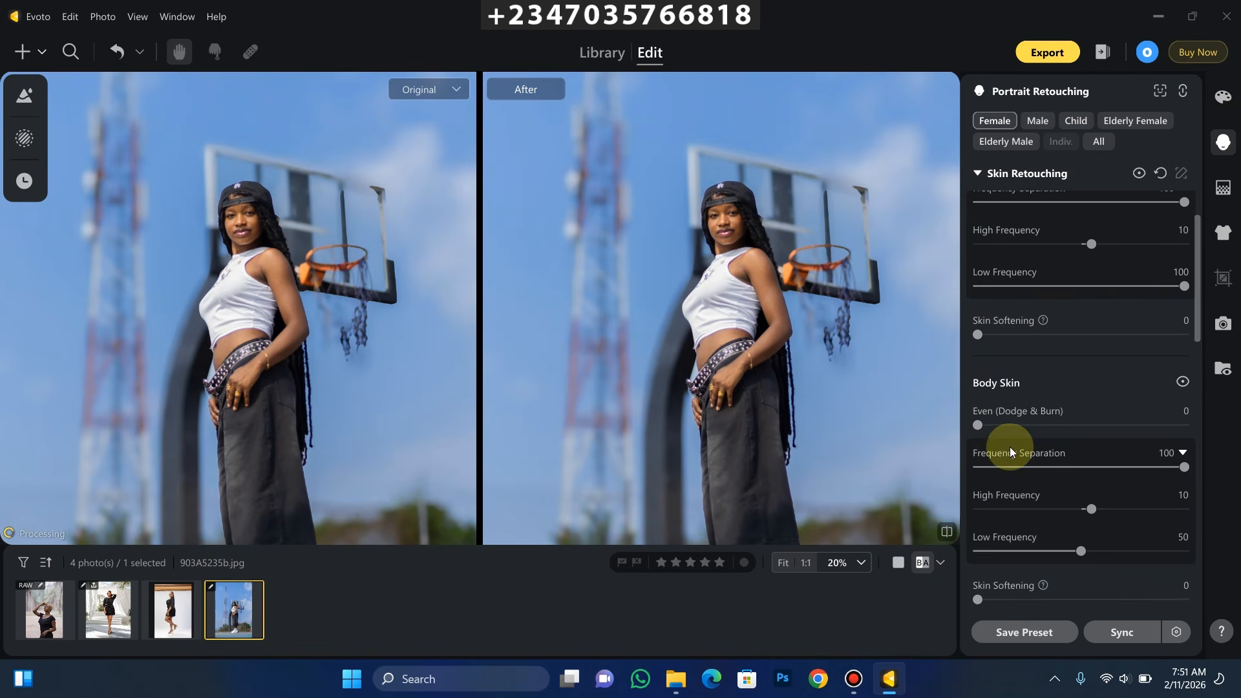
scroll(1019, 465, "down", 1)
left_click_drag(1080, 474, 1183, 493)
Apply the Satin skin texture and set its Texture value to 55
scroll(1157, 478, "down", 8)
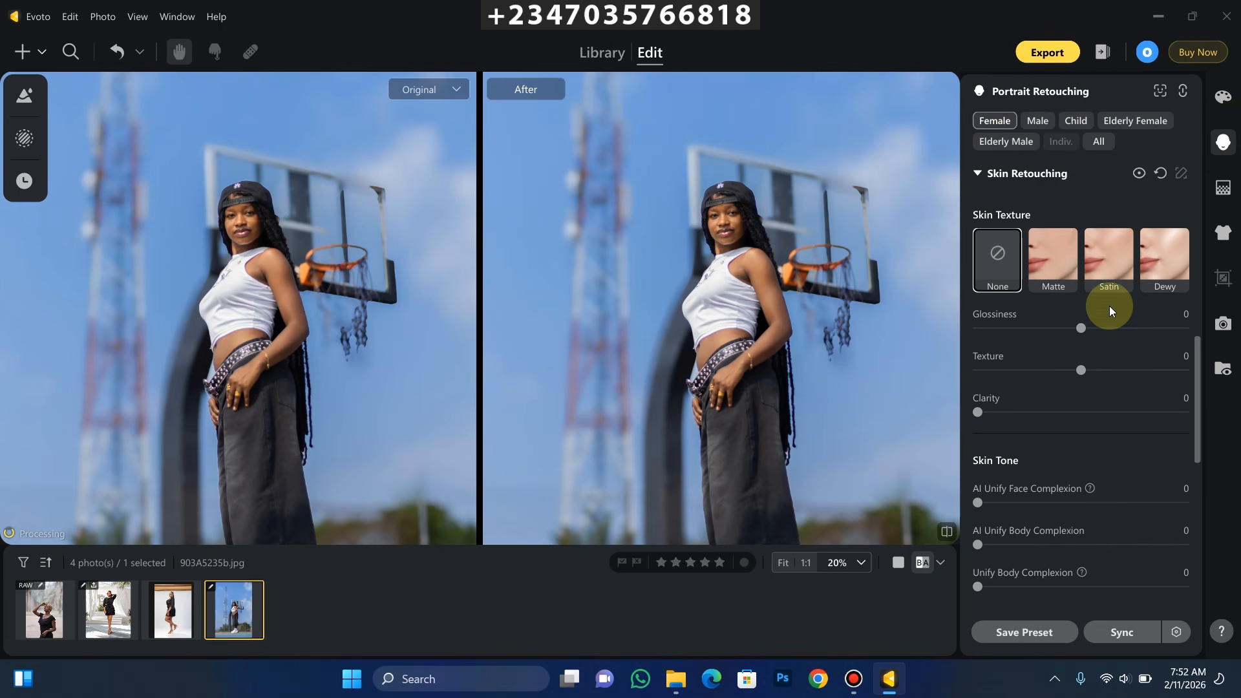
left_click(1113, 257)
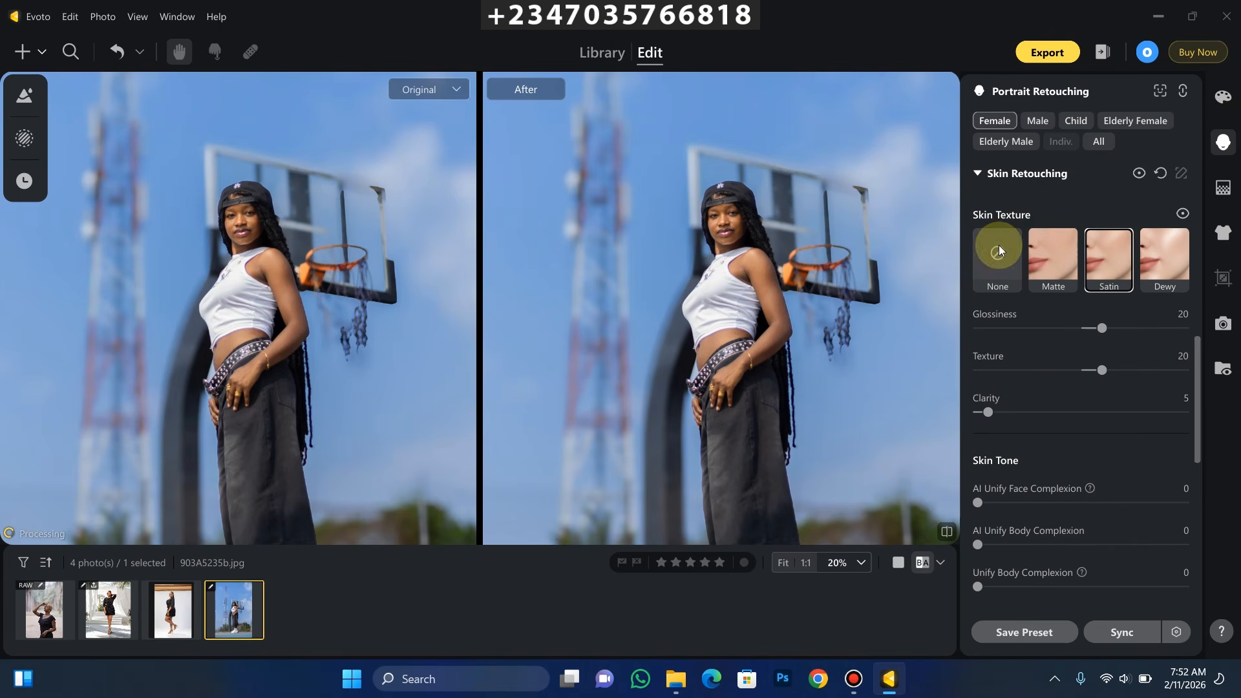
left_click_drag(1102, 370, 1137, 374)
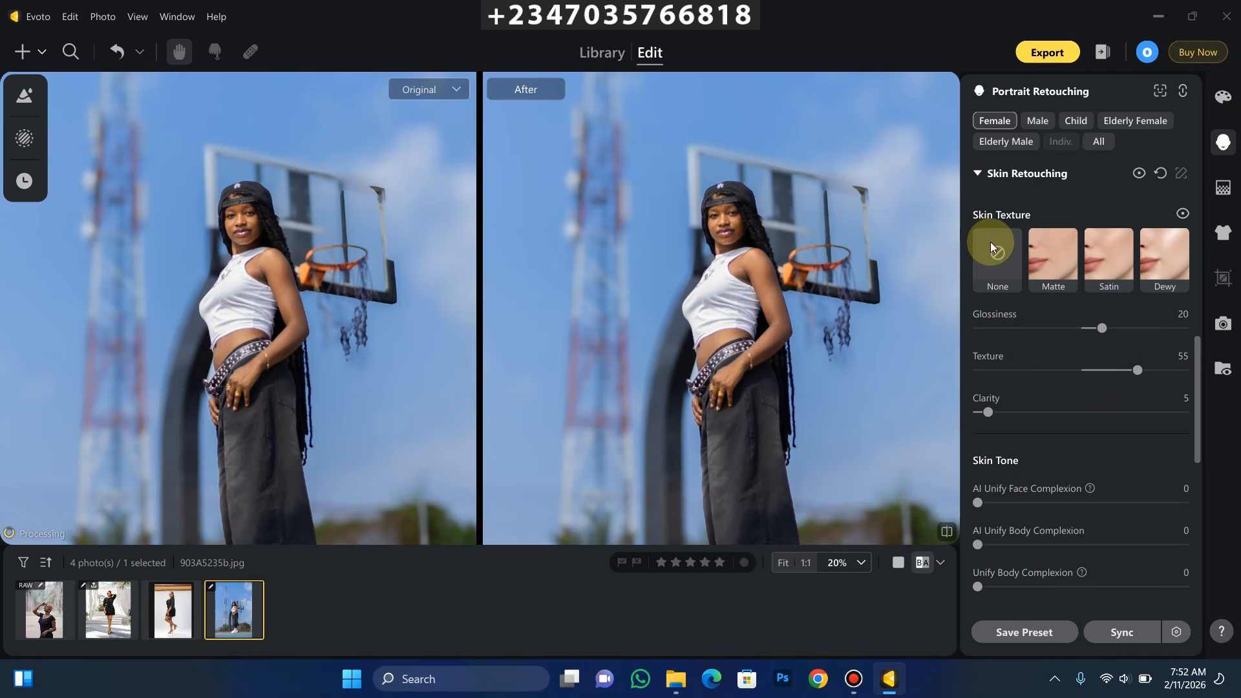